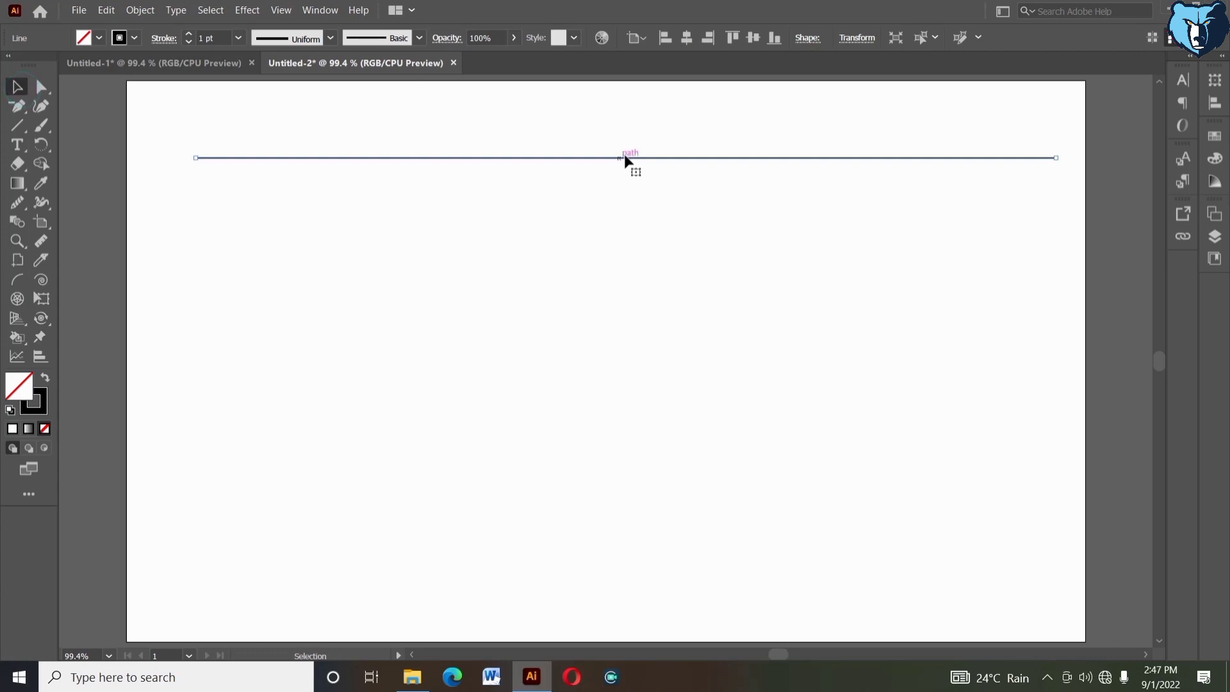
- Duplicate the horizontal line downward at equal spacing to make a stack of seven lines
drag(626, 174, 625, 186)
key(ctrl+d)
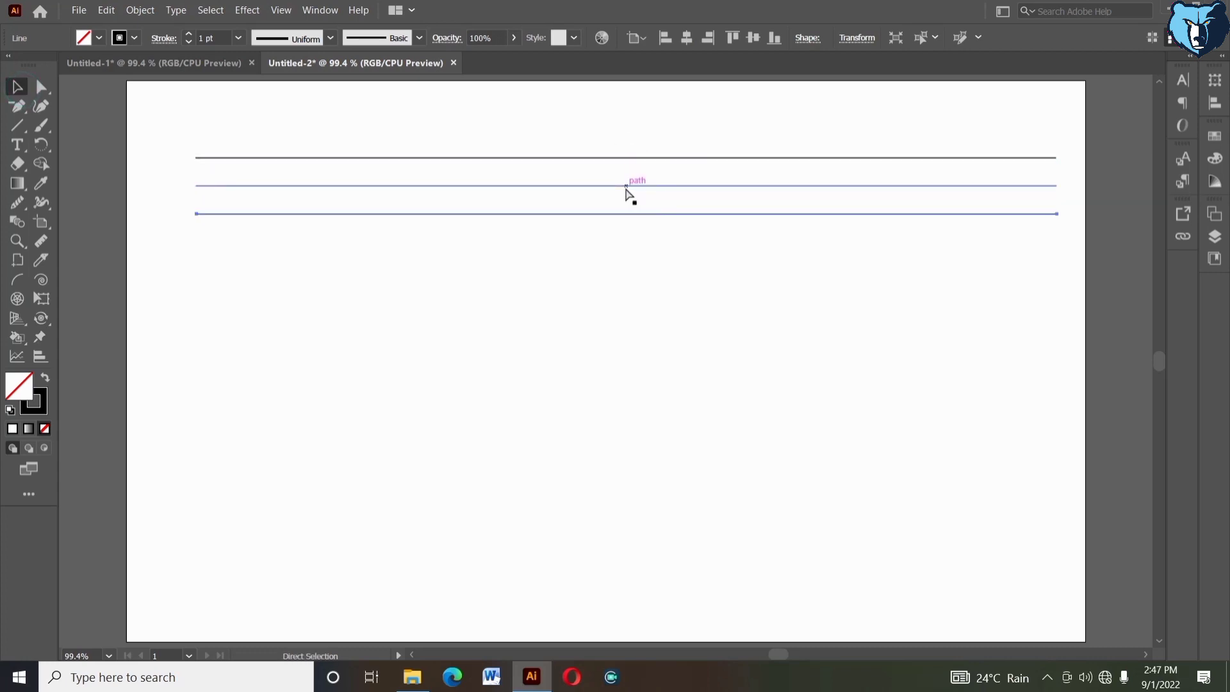
key(ctrl+d)
key(ctrl+d)
key(ctrl+d)
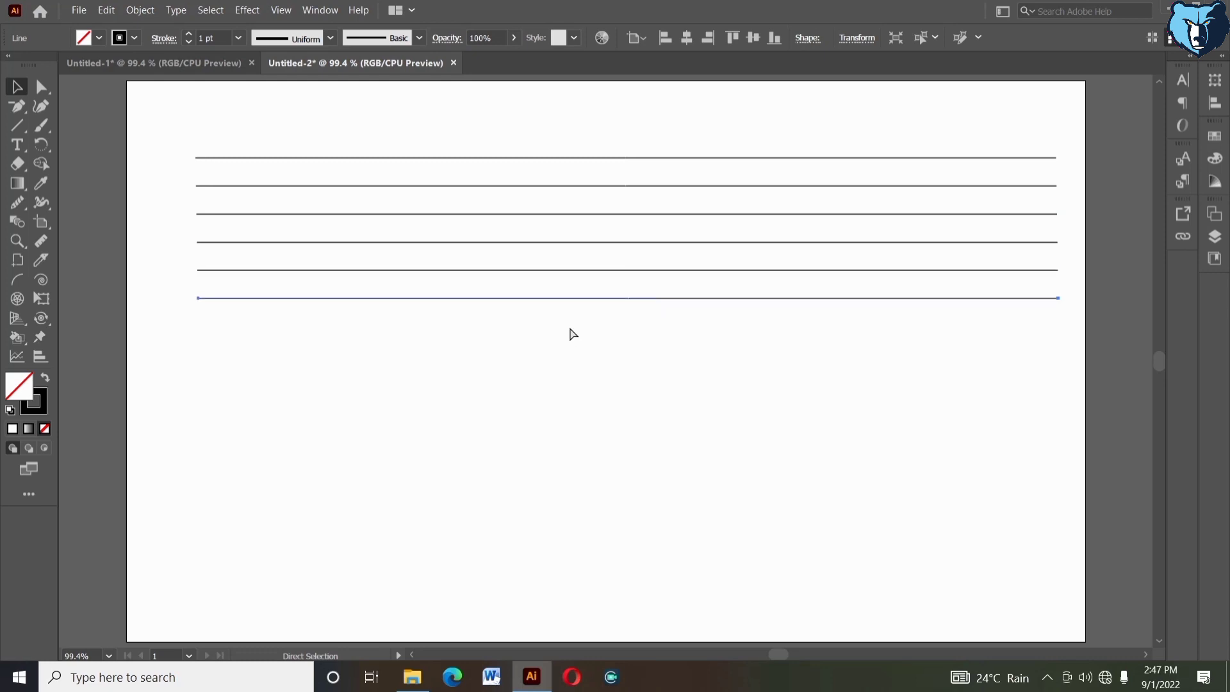
key(ctrl+d)
click(574, 362)
- Align all seven horizontal lines by their horizontal centers and group them
drag(569, 119, 631, 434)
click(686, 38)
right_click(634, 114)
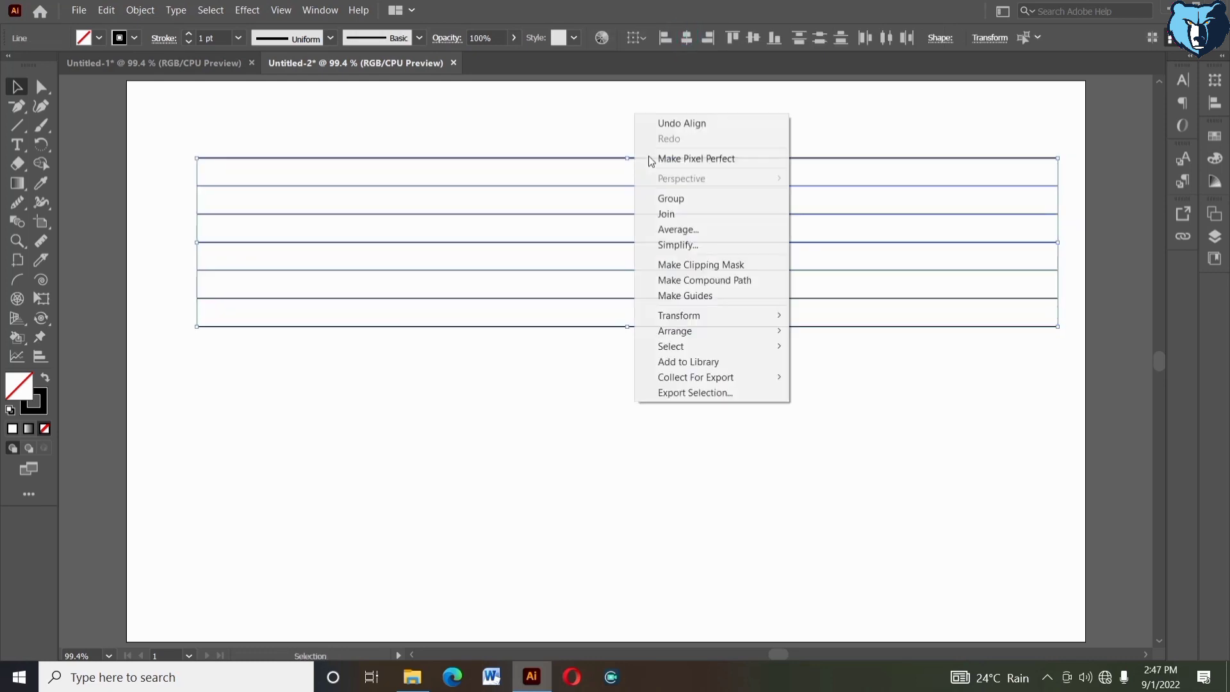
click(670, 193)
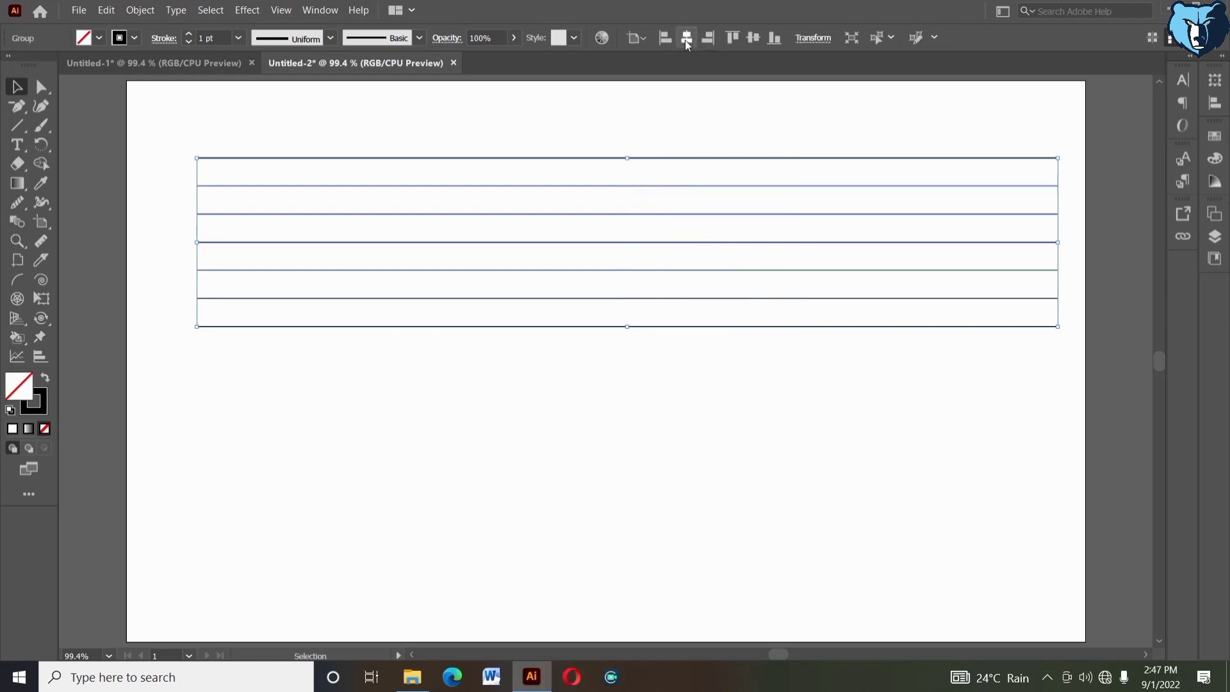
- Center the line group horizontally and vertically on the artboard
click(686, 38)
click(752, 38)
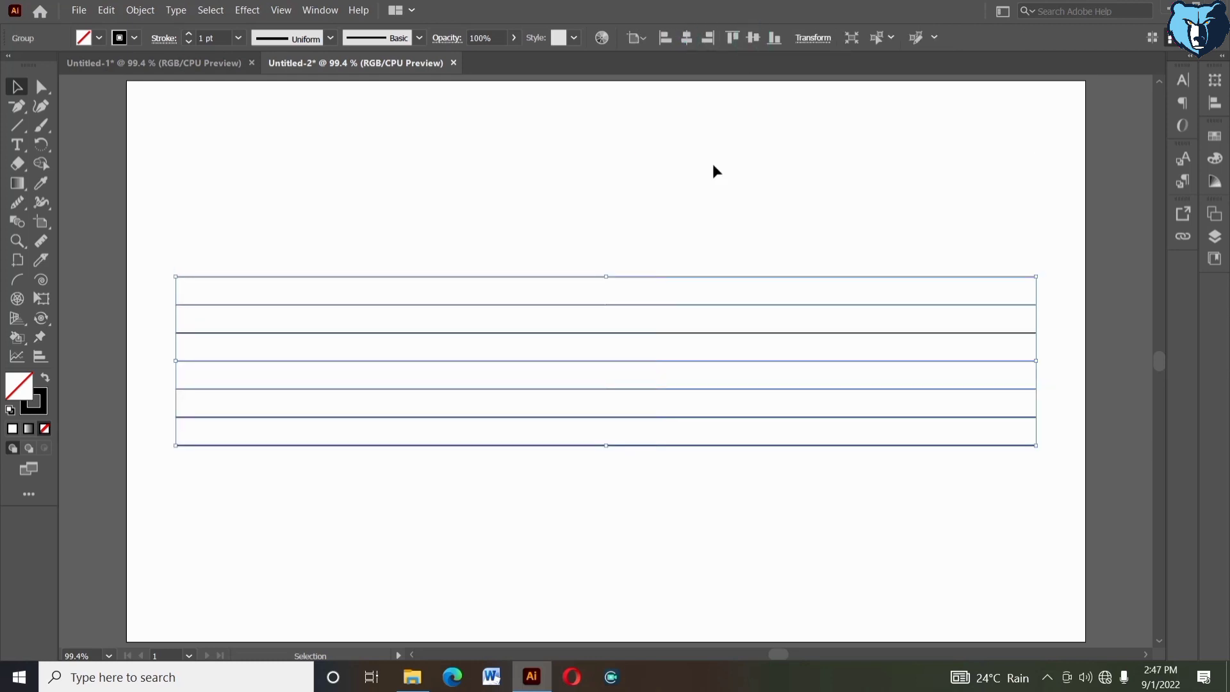
click(708, 178)
click(532, 232)
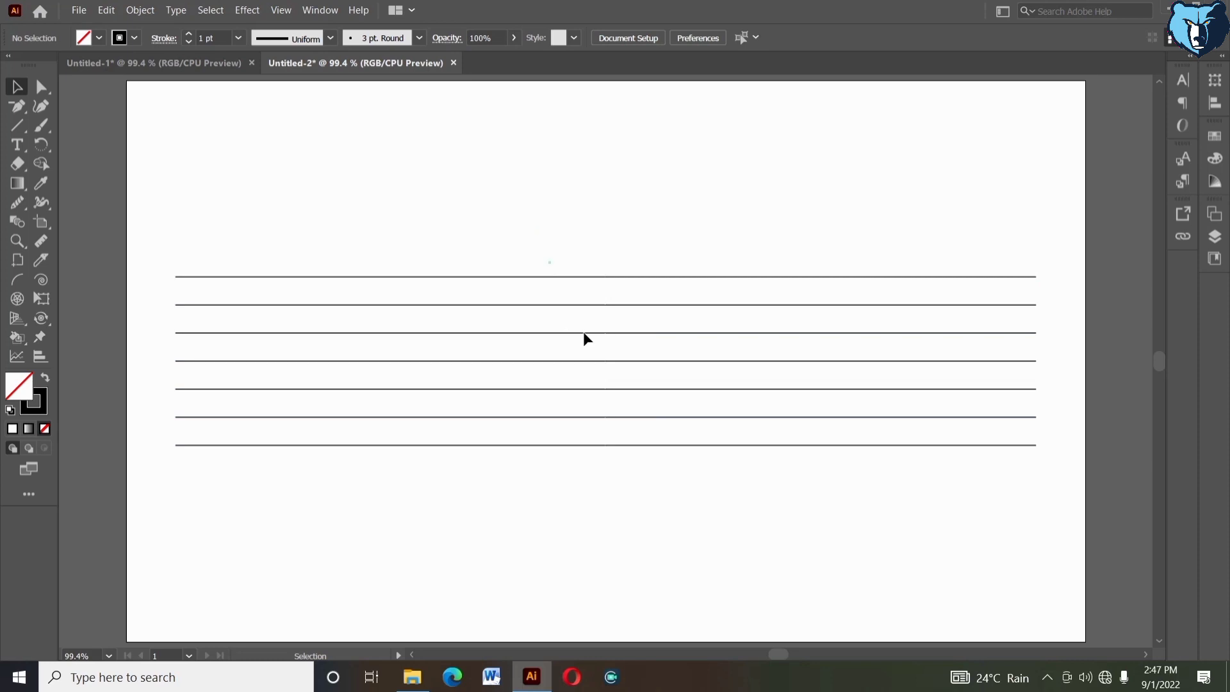
- Copy the line group, paste it in place and rotate the copy 90° to form a crossing grid
drag(538, 250, 585, 317)
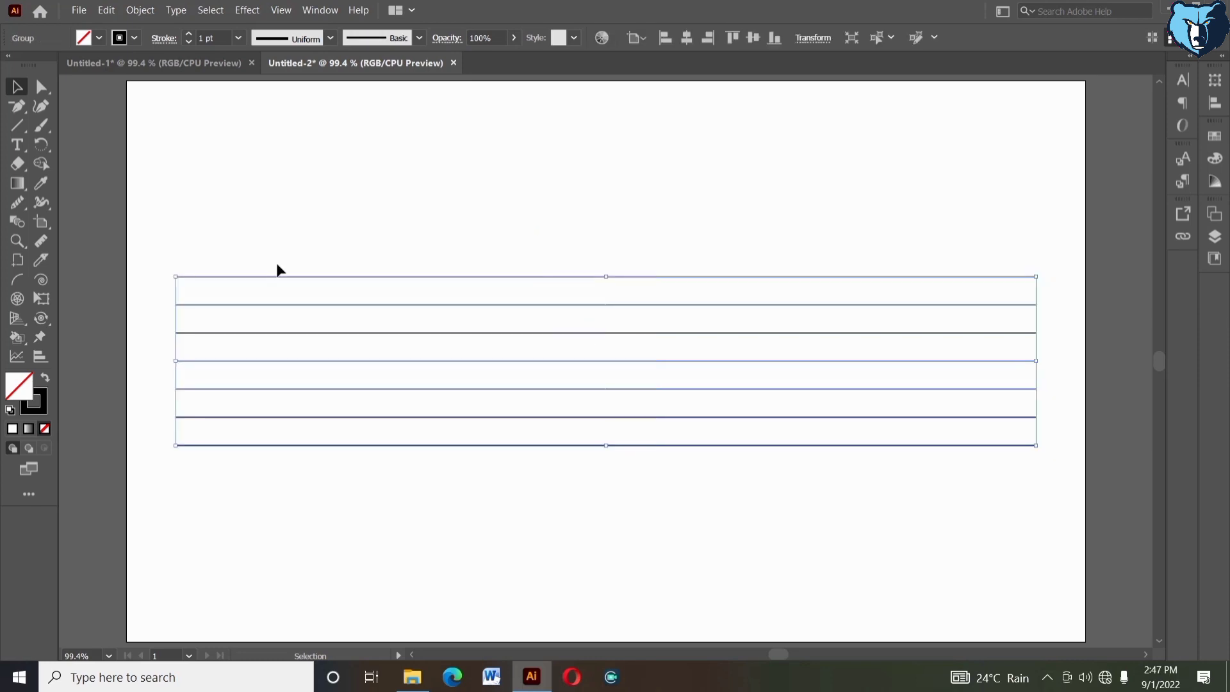
click(106, 10)
click(118, 79)
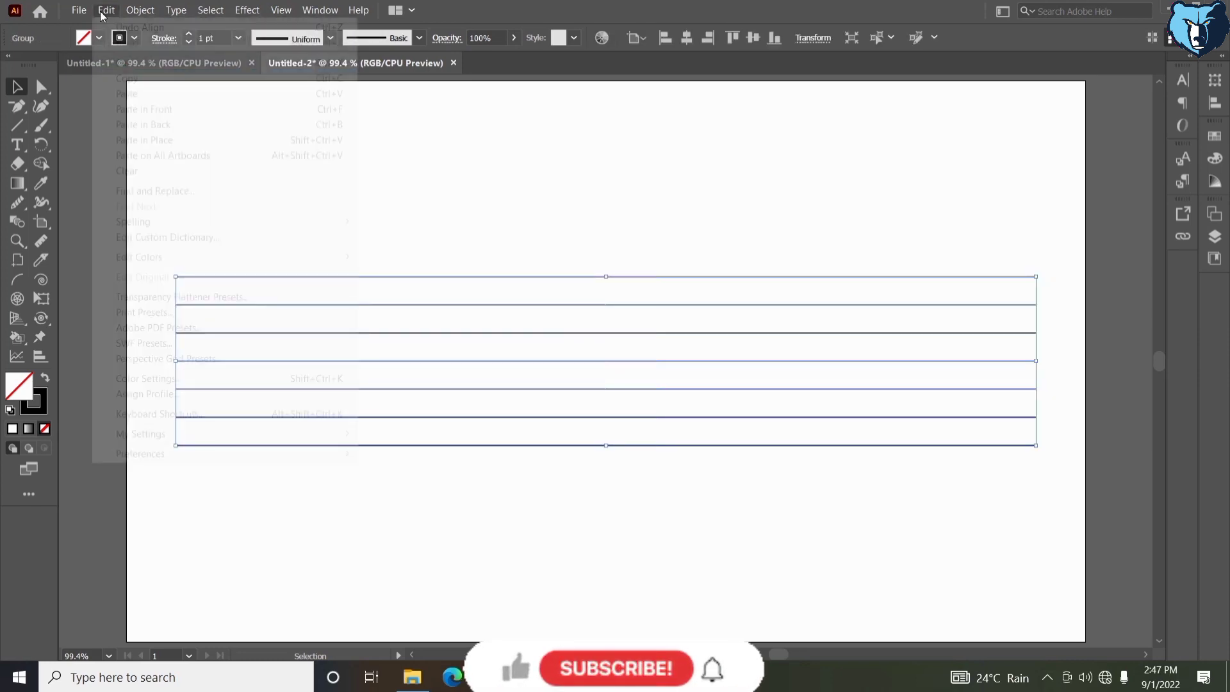
click(106, 10)
click(135, 142)
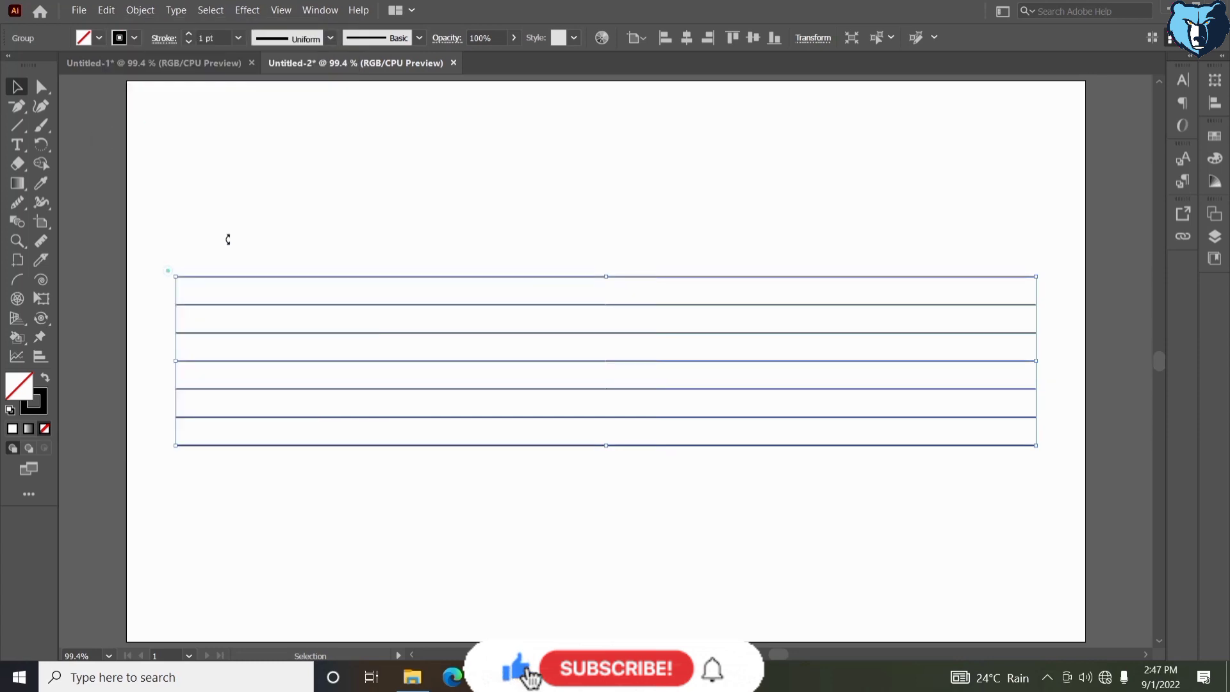
drag(169, 271, 755, 205)
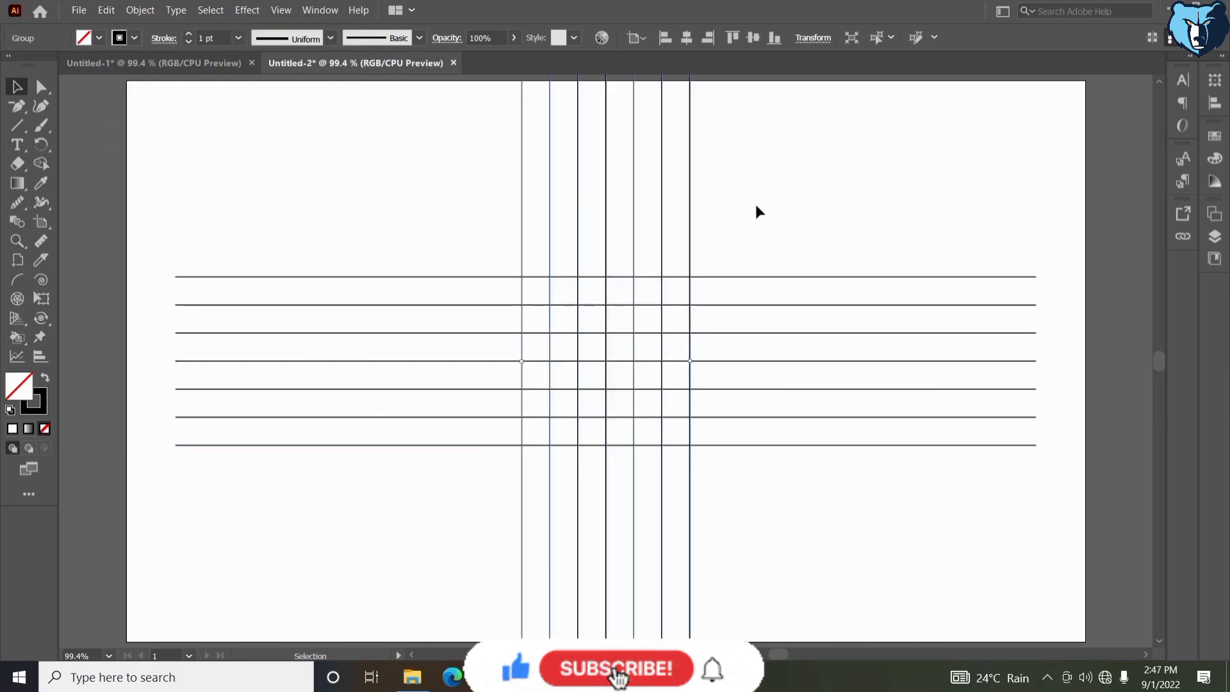
click(755, 205)
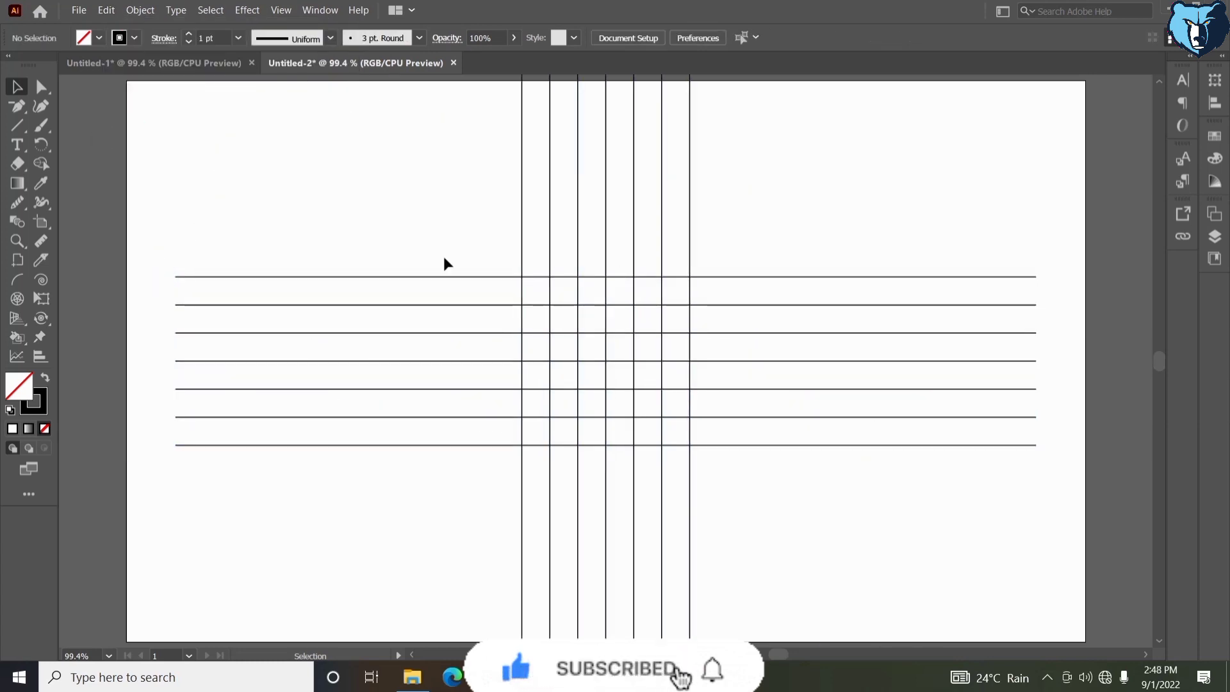
- Draw three nested squares from grid intersections near the crossing, spanning five, three and one grid cells
click(30, 132)
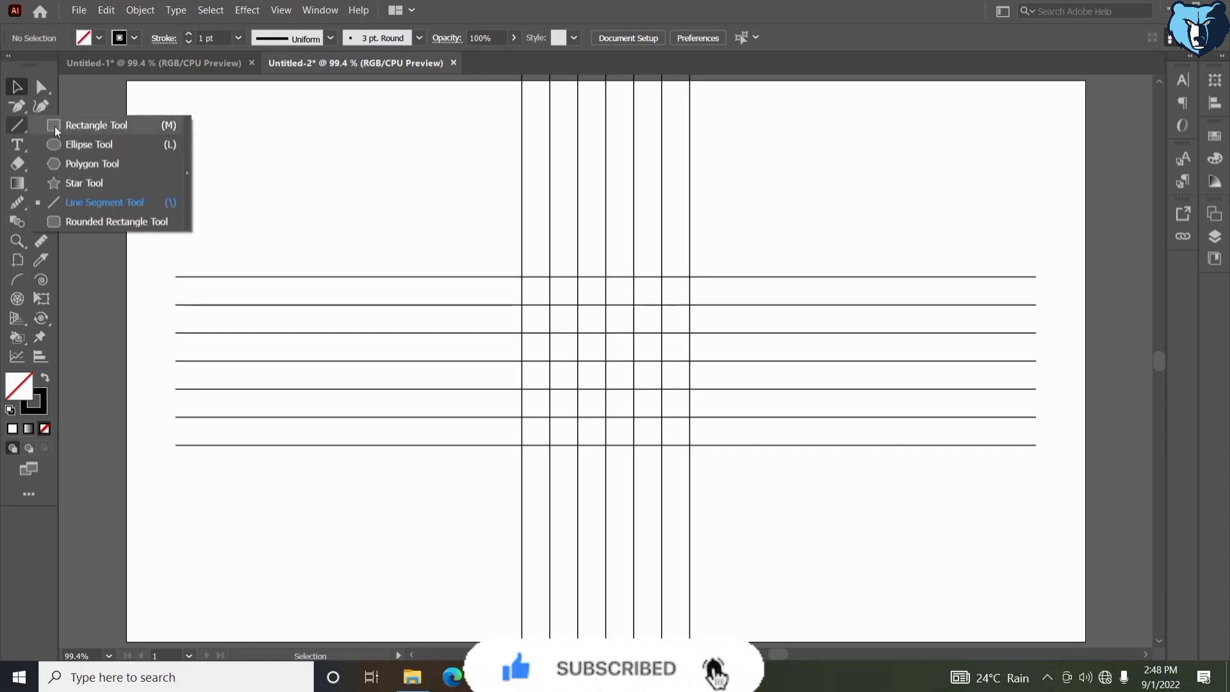
click(55, 126)
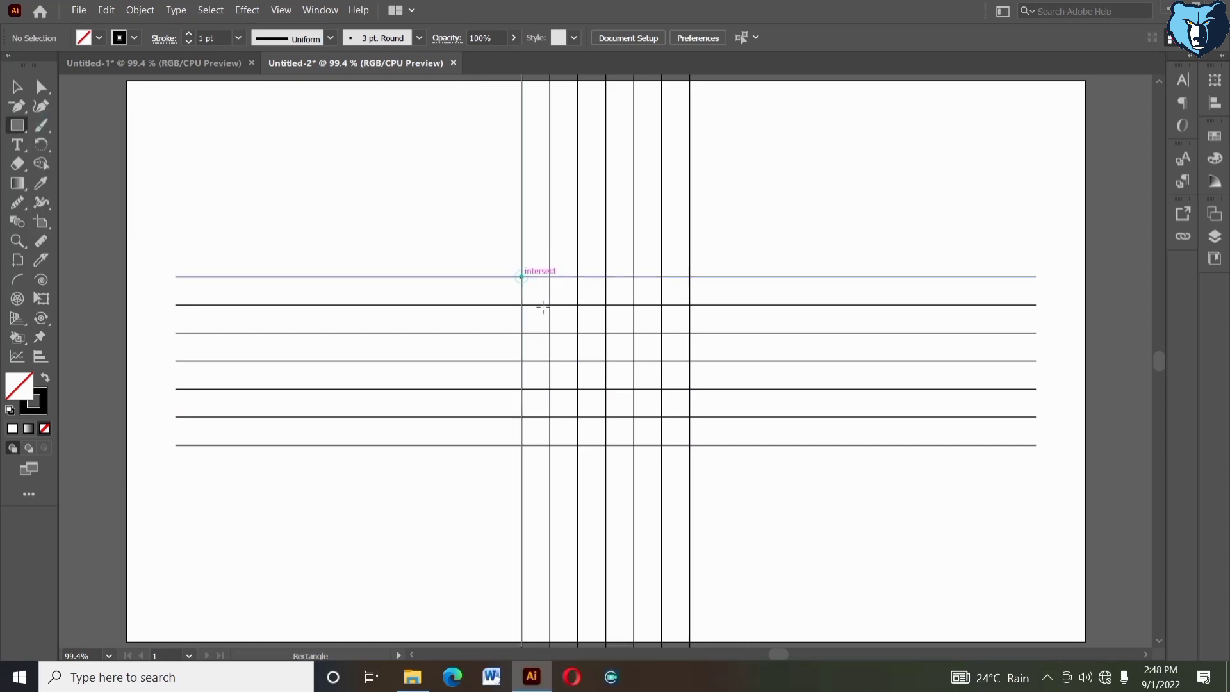
drag(520, 276, 661, 416)
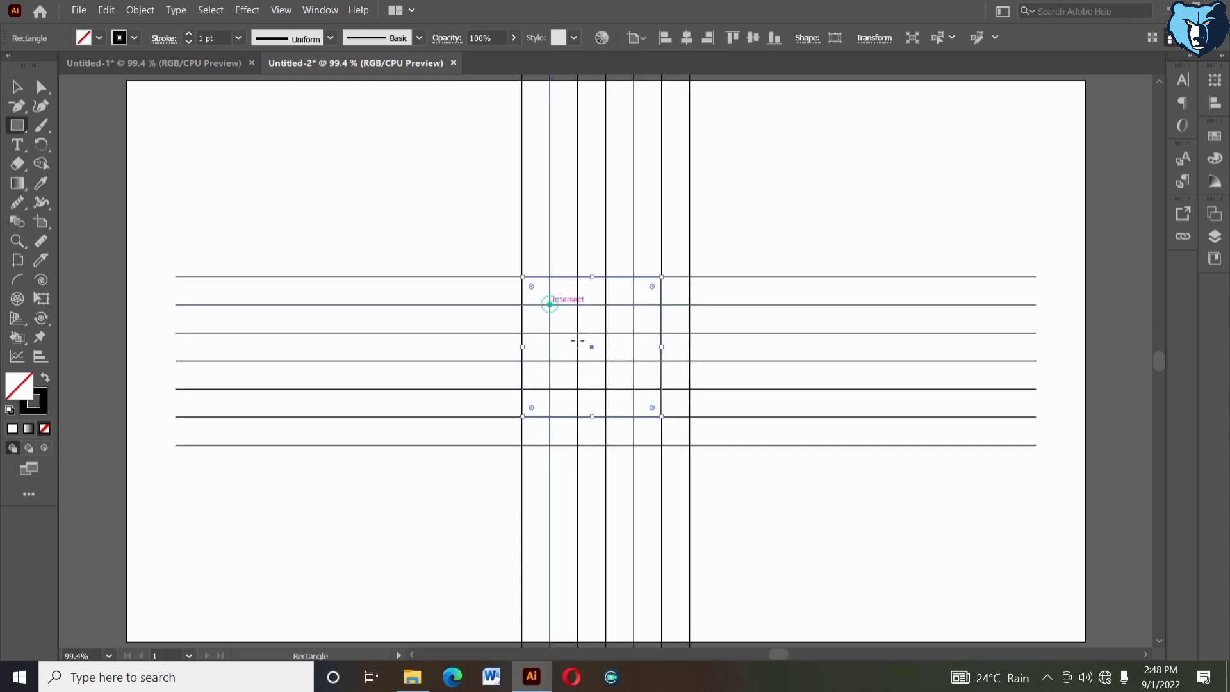
drag(549, 304, 633, 388)
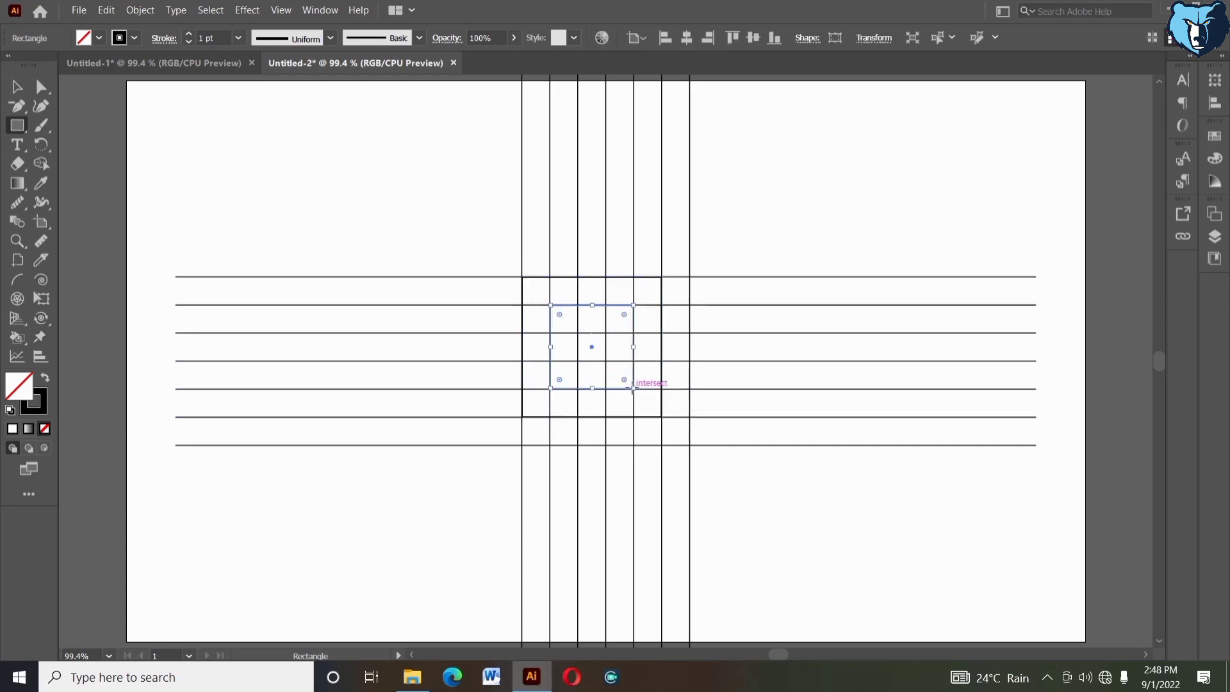
drag(578, 332, 605, 361)
- Round the corners of the outer, middle and inner squares fully to turn them into concentric circles
click(18, 86)
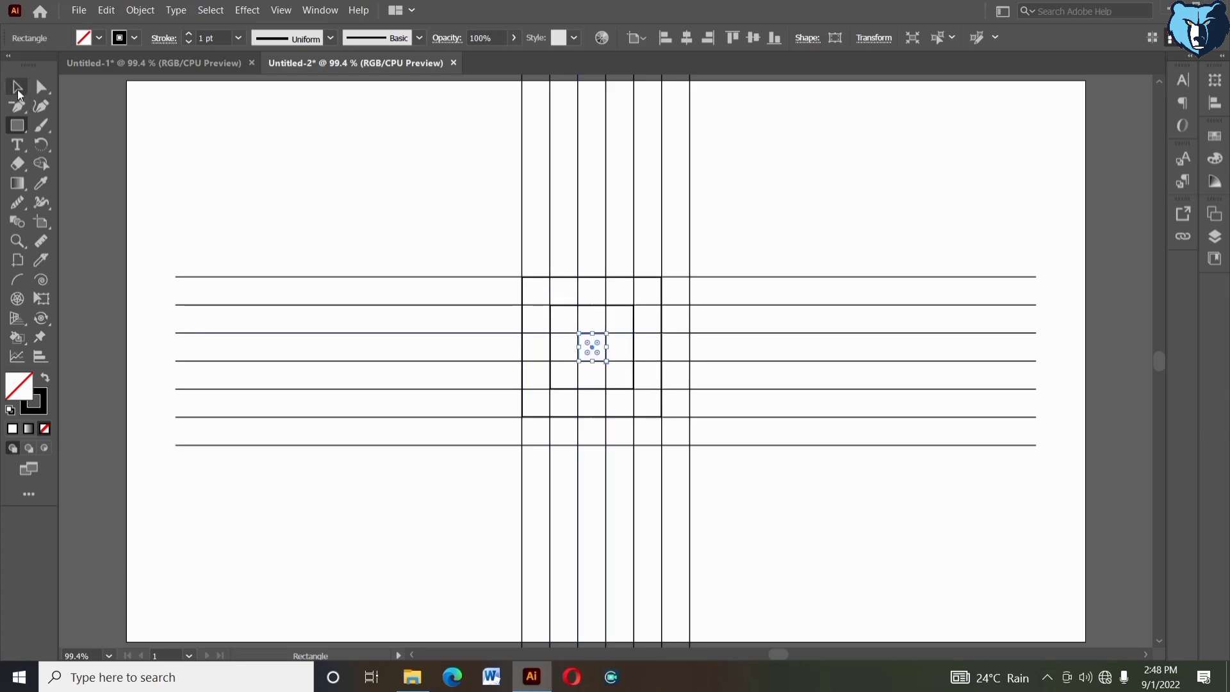
click(413, 224)
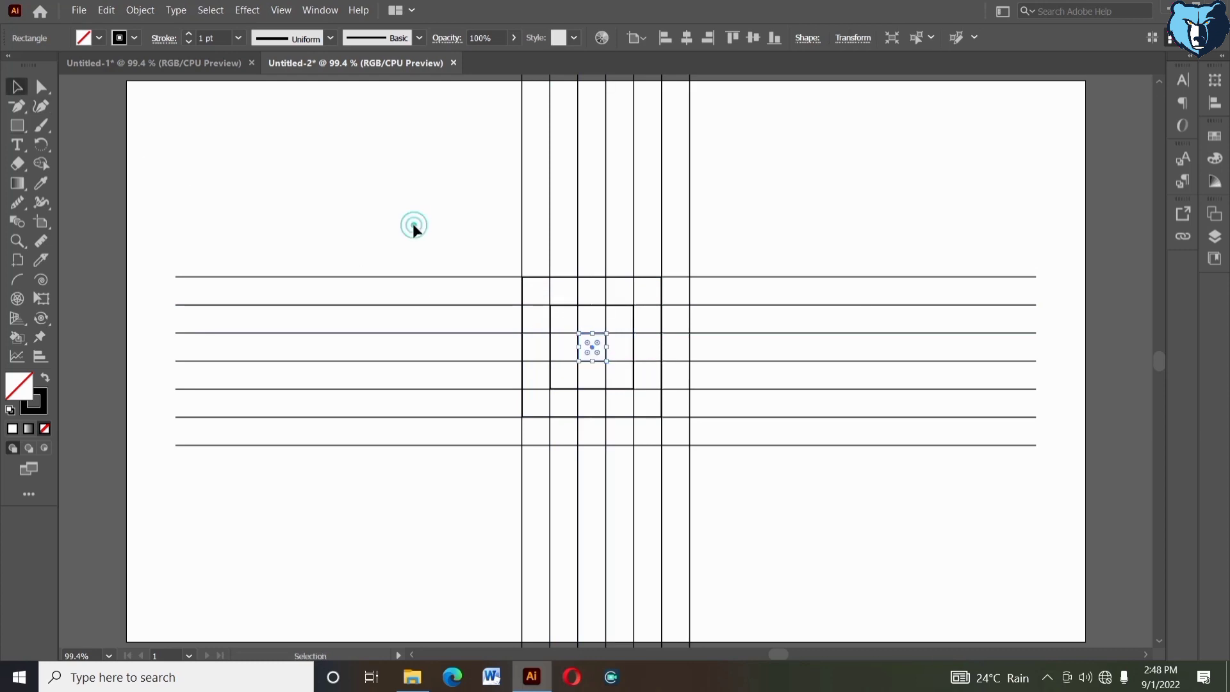
click(524, 278)
drag(550, 318, 948, 564)
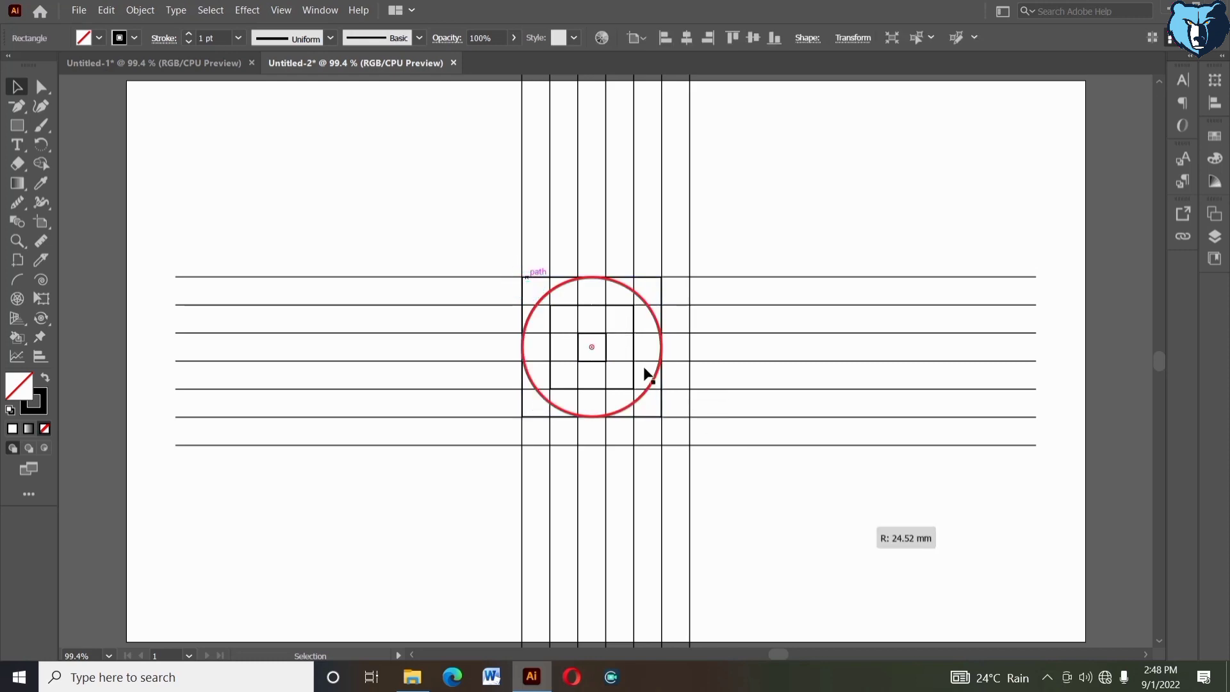
click(555, 307)
drag(562, 316, 747, 479)
click(747, 479)
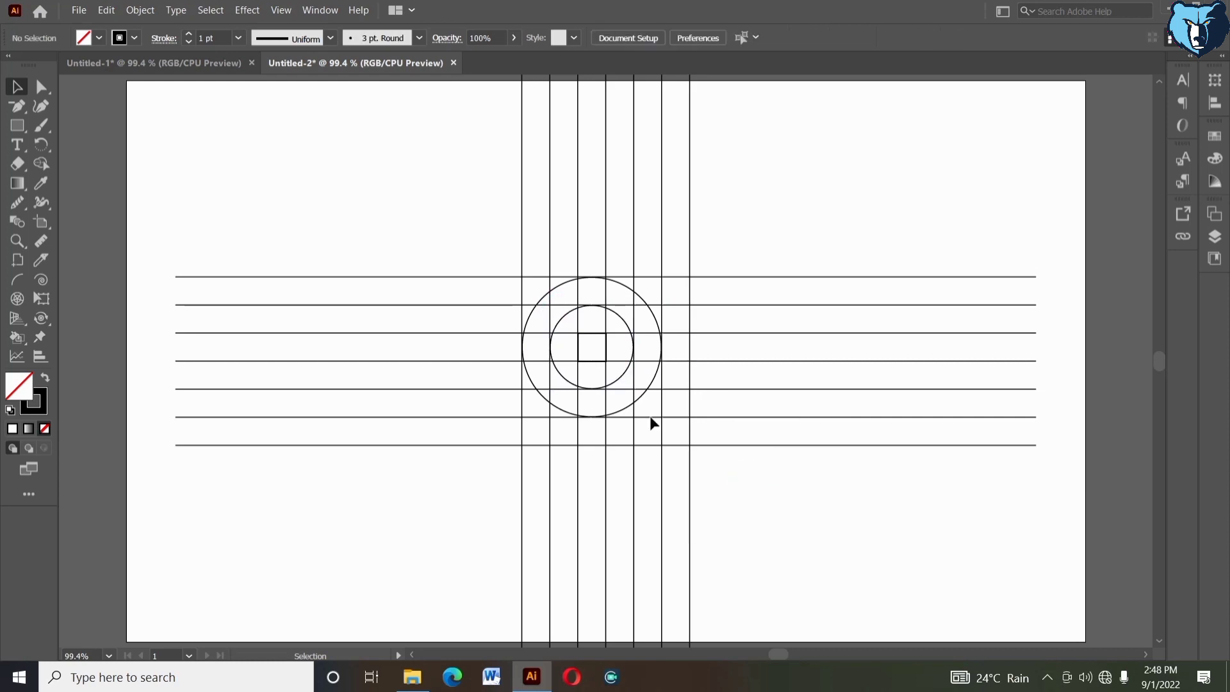
click(585, 339)
drag(656, 418, 761, 483)
click(761, 484)
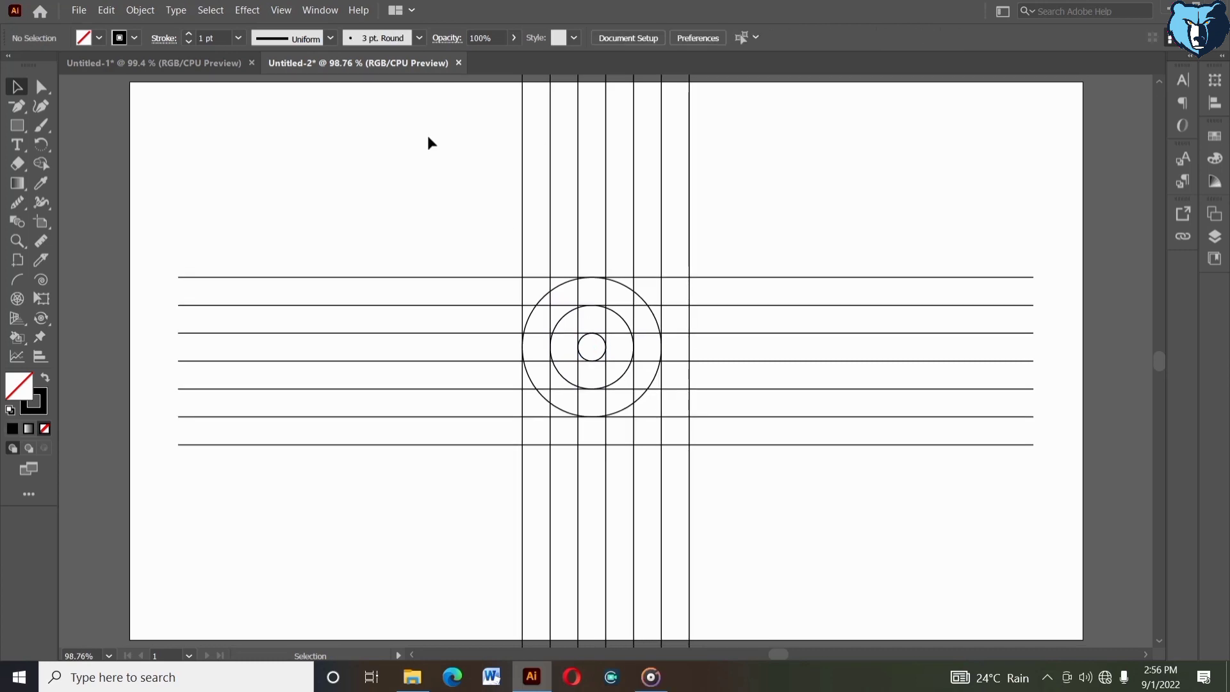
- Ungroup the vertical grid lines and delete the four rightmost ones, keeping the three on the left
drag(406, 135, 785, 137)
key(Delete)
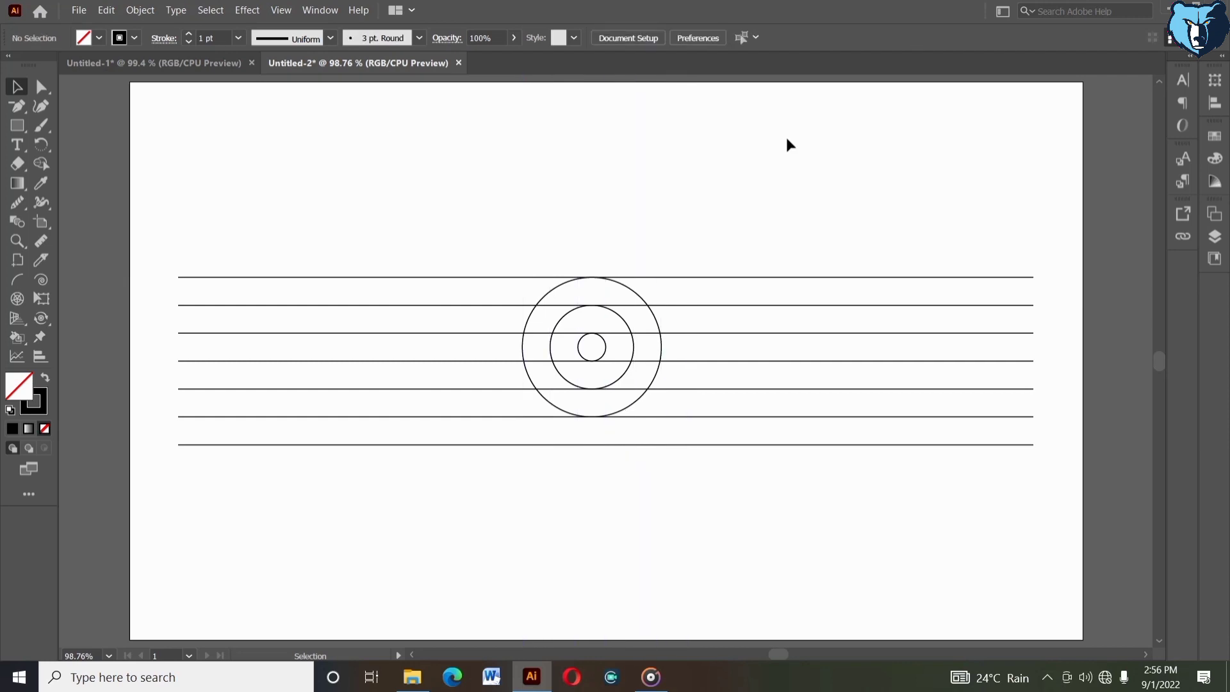
key(ctrl+z)
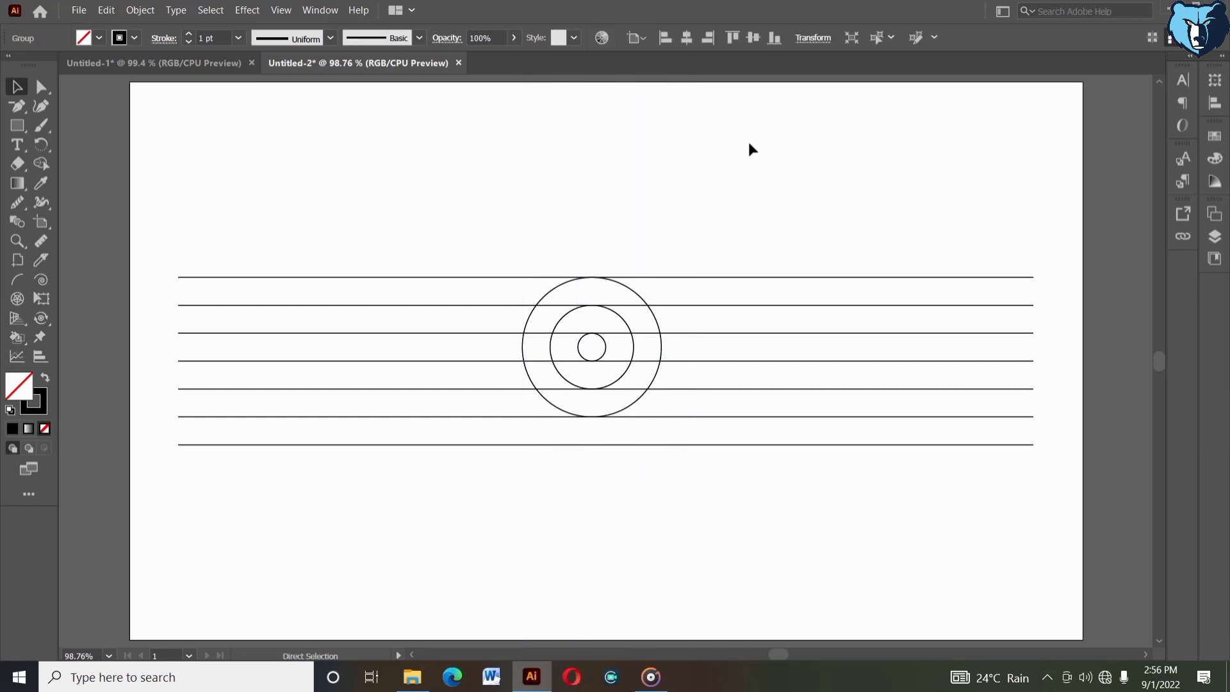
right_click(749, 141)
click(788, 258)
click(776, 210)
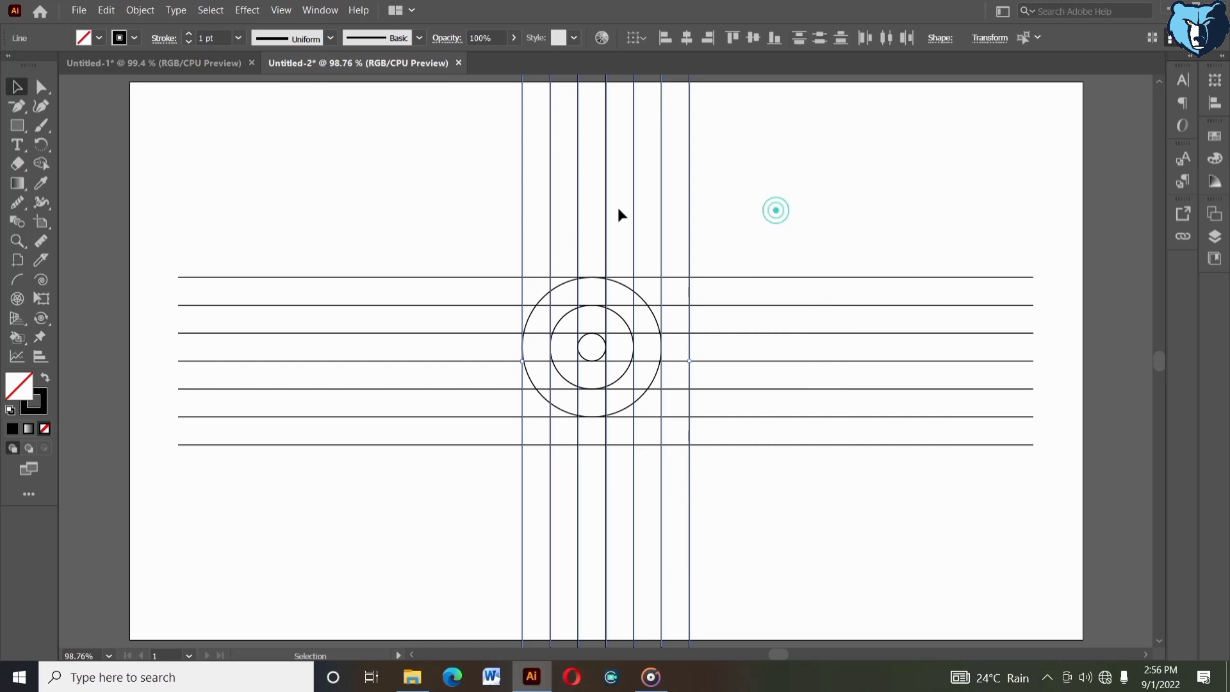
drag(734, 214, 755, 215)
key(Delete)
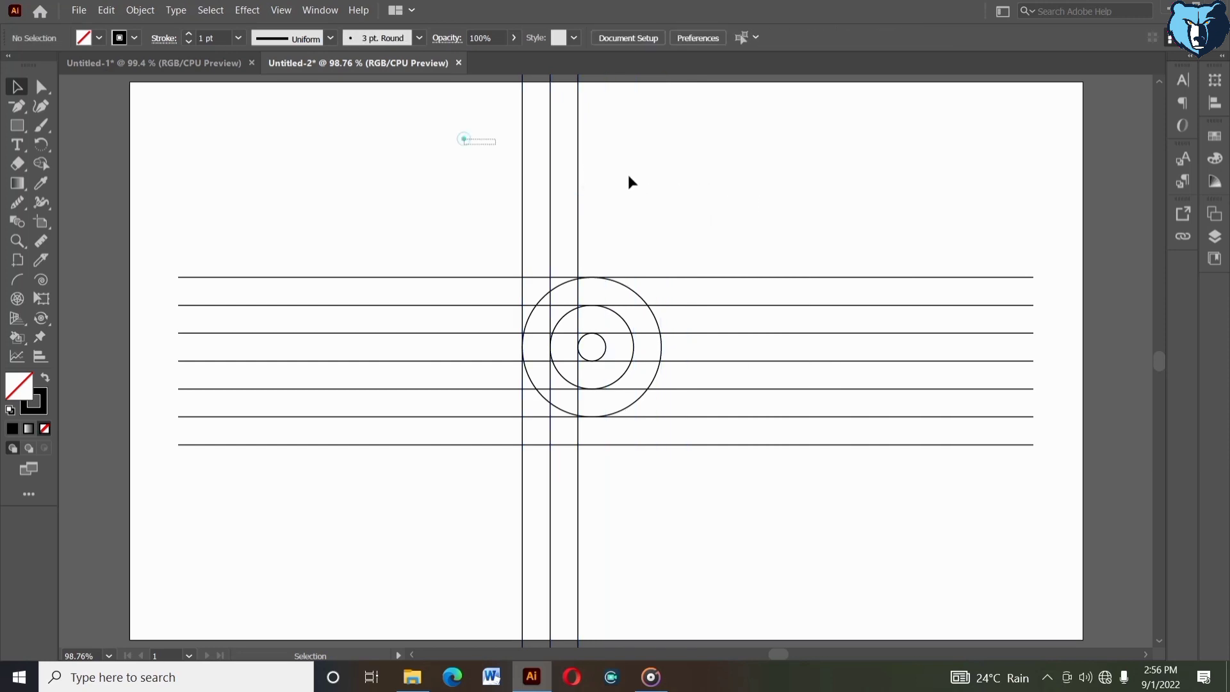
- Rotate the three remaining vertical lines by -15°
drag(628, 178, 631, 176)
right_click(631, 176)
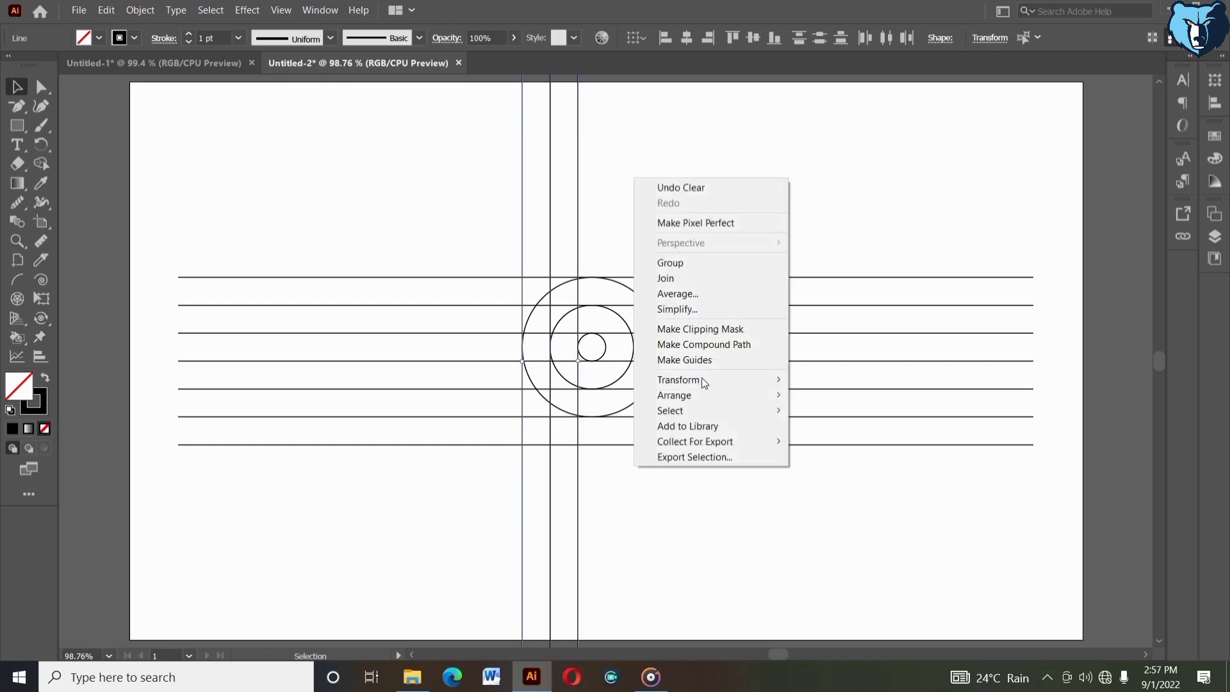
mouse_move(701, 378)
click(826, 413)
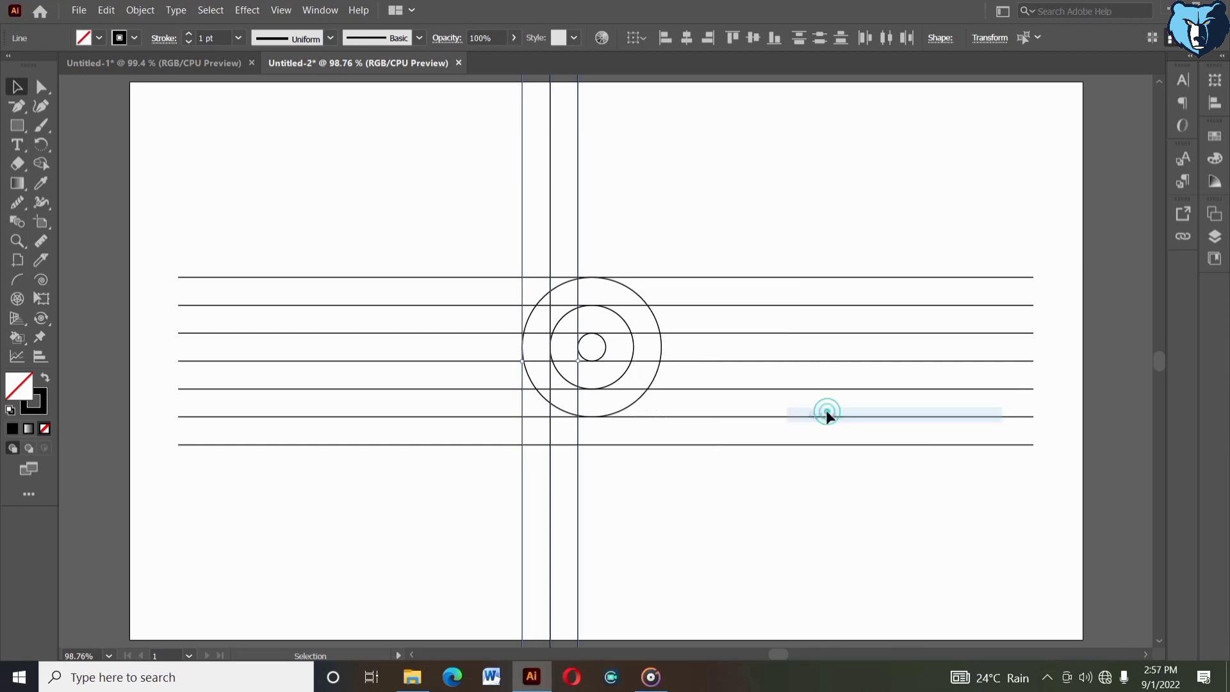
click(963, 327)
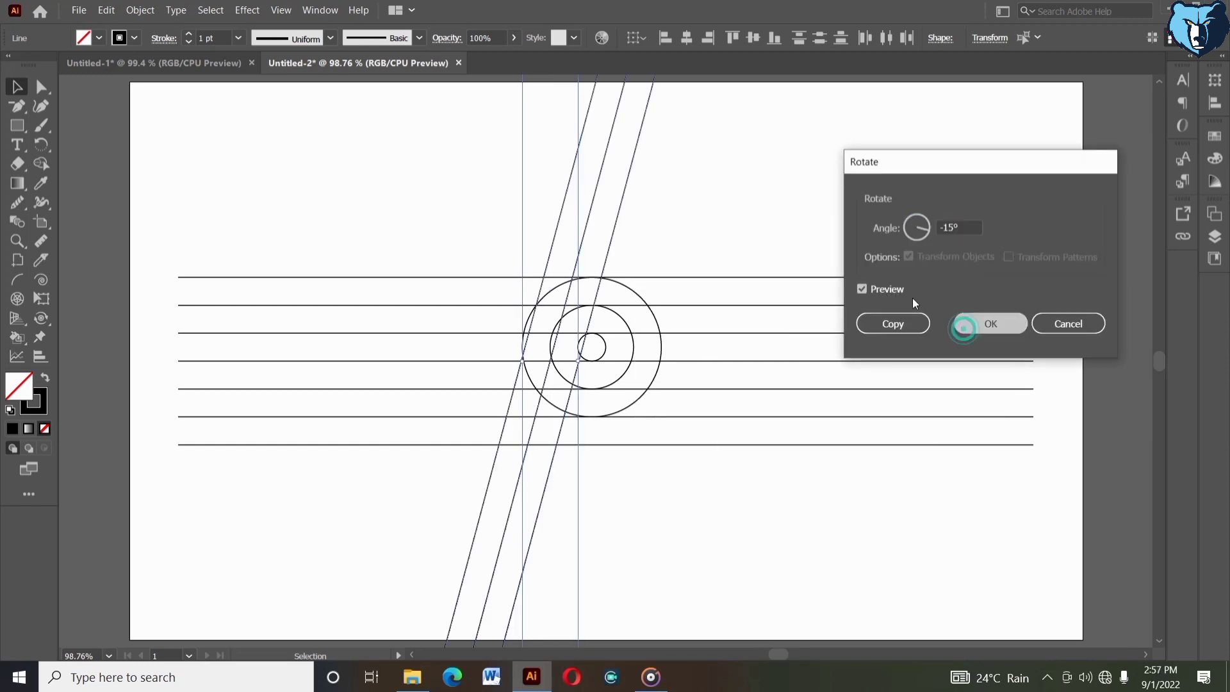
- Group the three slanted lines and move them horizontally to the left, clear of the circles
right_click(727, 186)
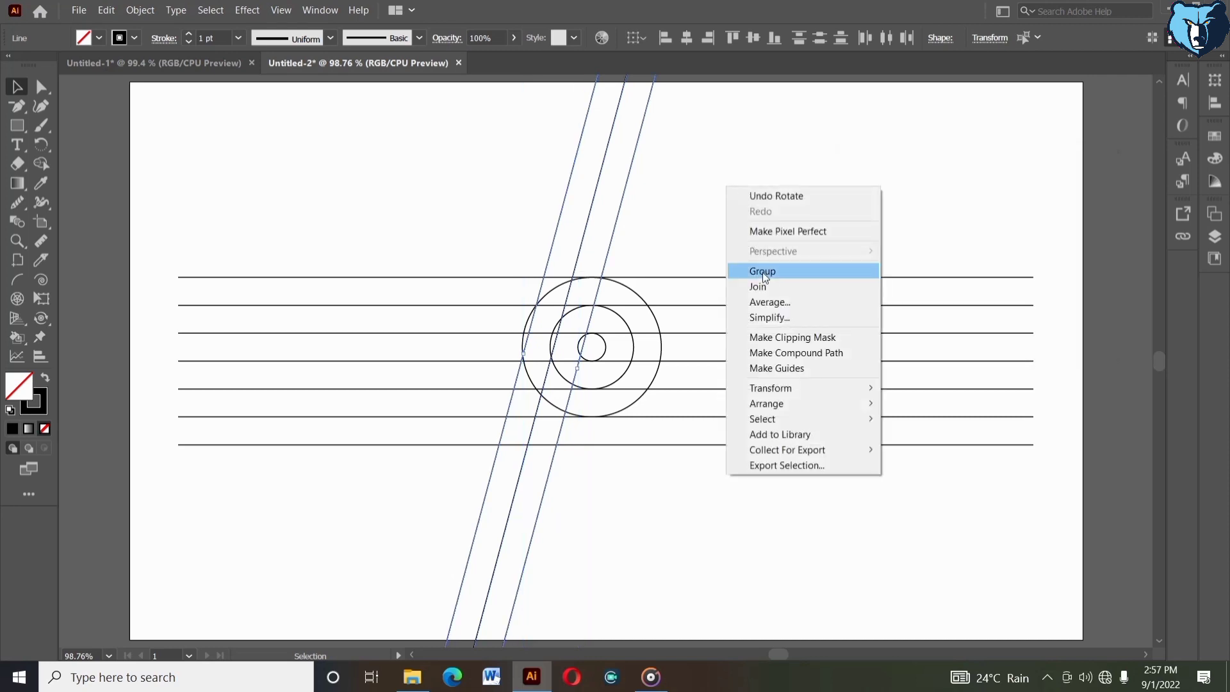
click(763, 271)
key(shift+Left)
key(shift+Left)
key(shift+Left)
key(shift+Left)
key(shift+Left)
key(shift+Left)
key(shift+Left)
key(shift+Left)
key(shift+Left)
key(shift+Left)
key(shift+Left)
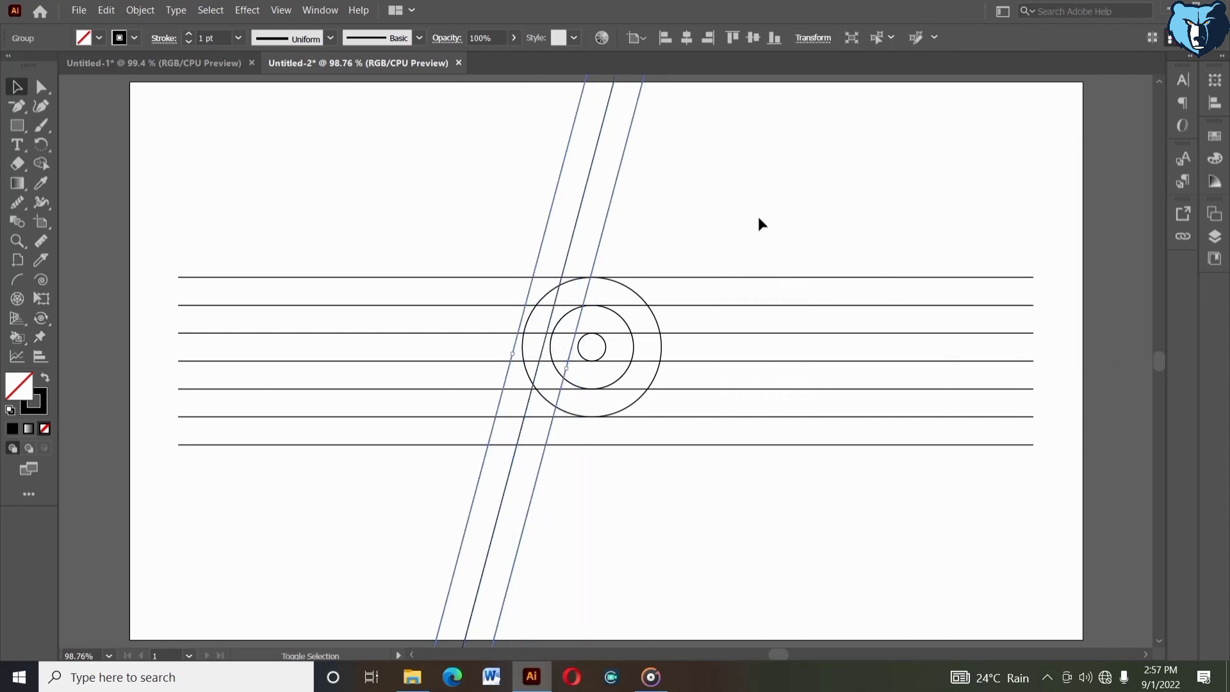
key(shift+Left)
key(shift+Left)
key(shift+Left)
key(shift+Left)
key(shift+Left)
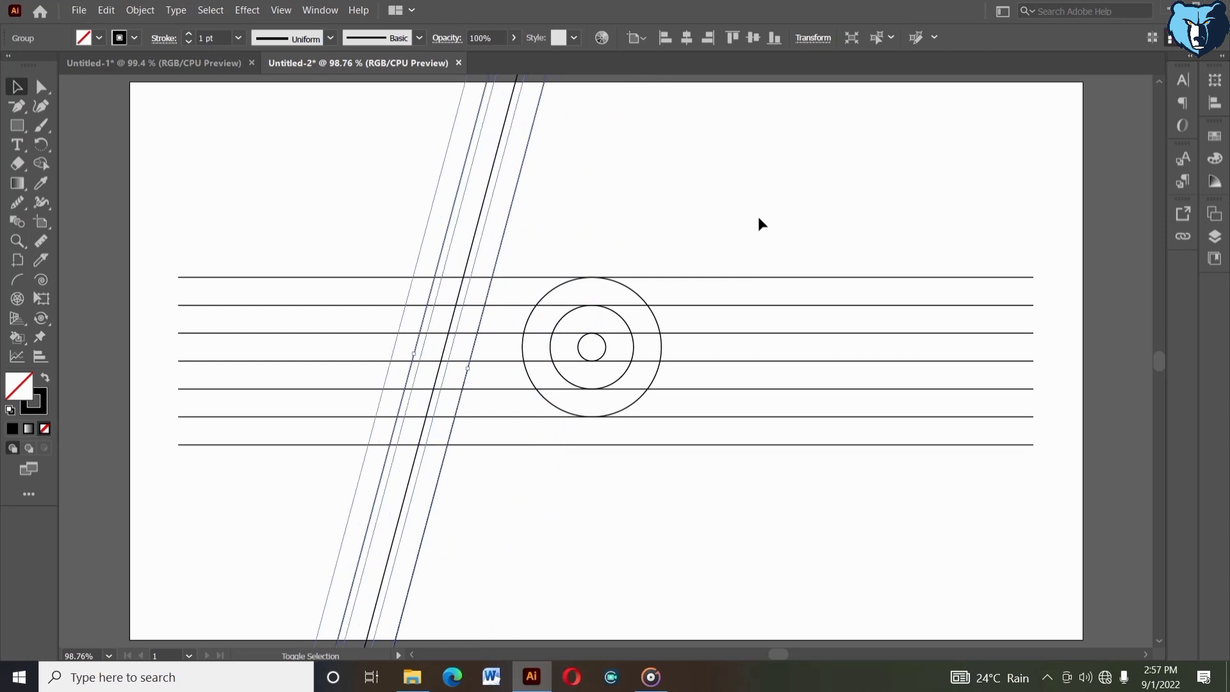
click(758, 218)
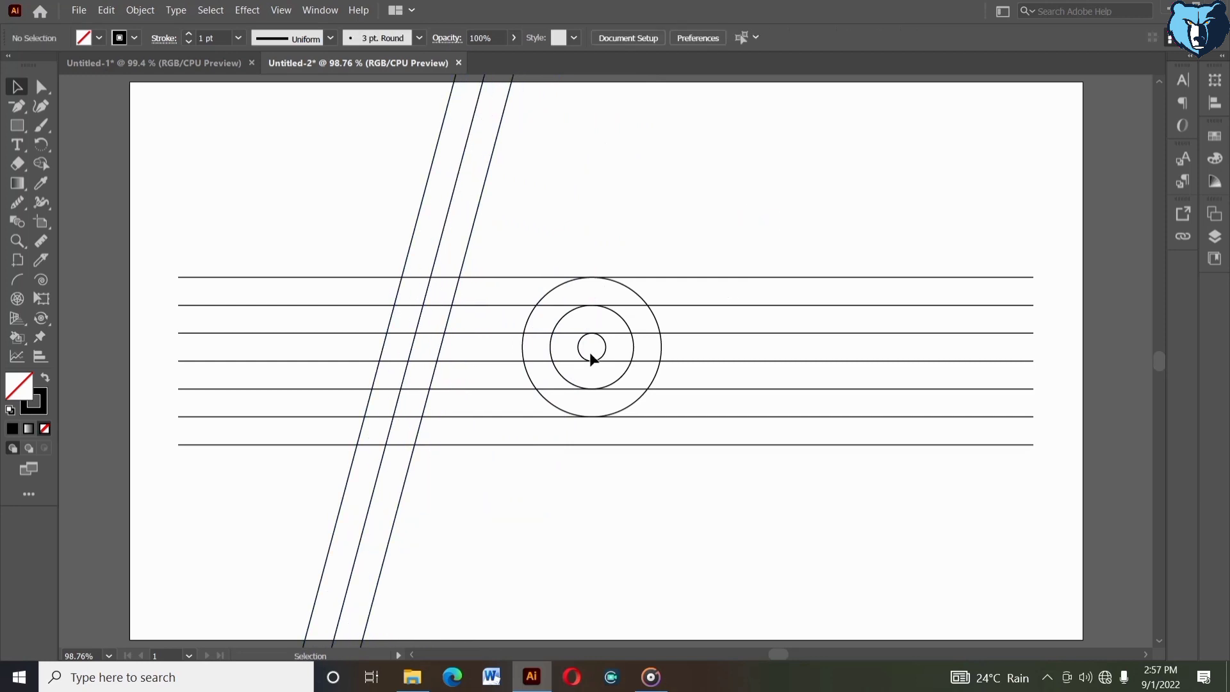
- Group the innermost and middle circles
click(606, 349)
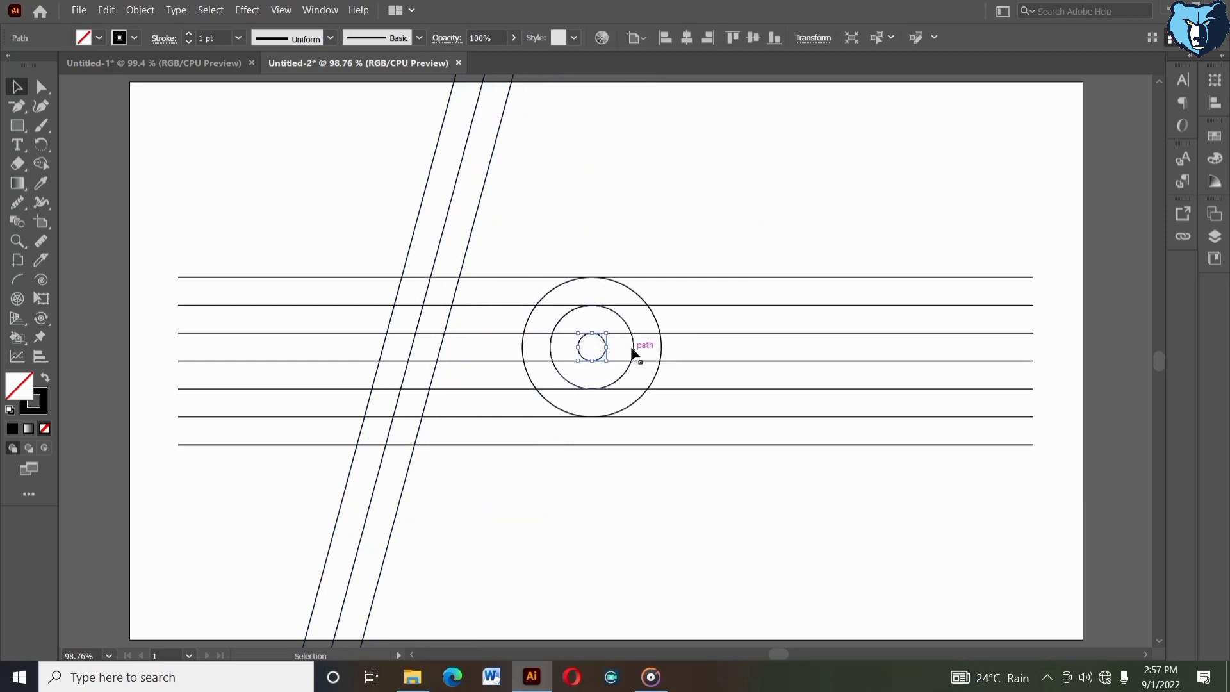
shift+click(632, 351)
right_click(633, 349)
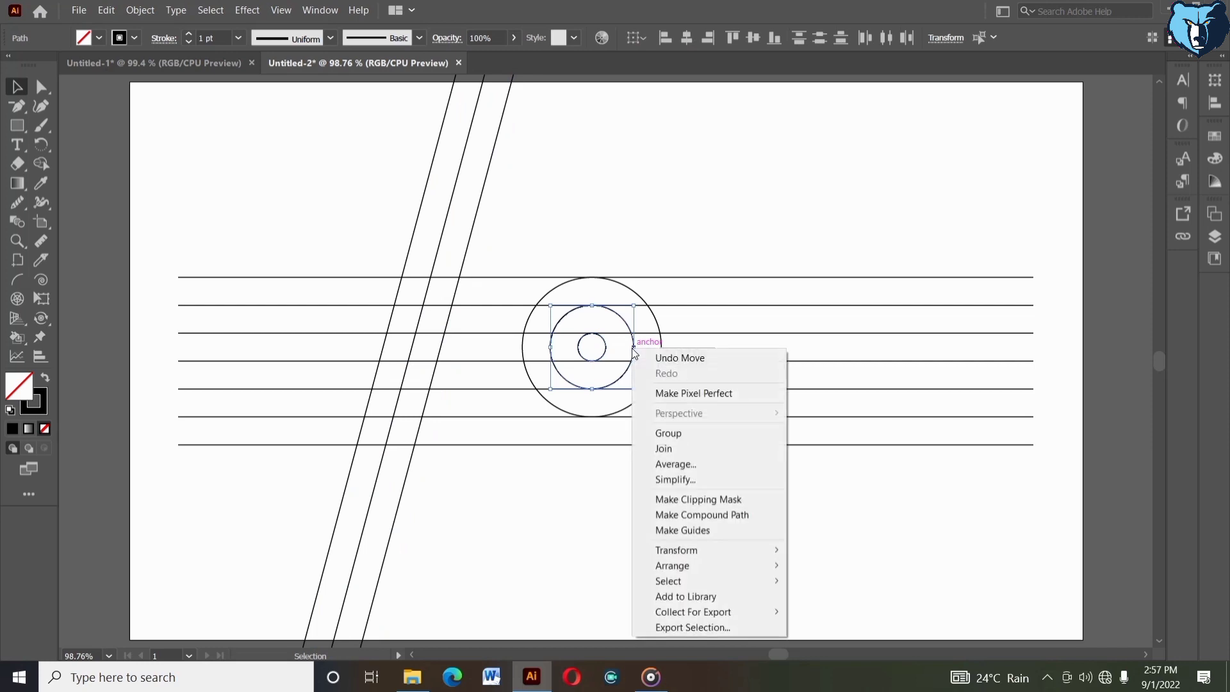
click(666, 435)
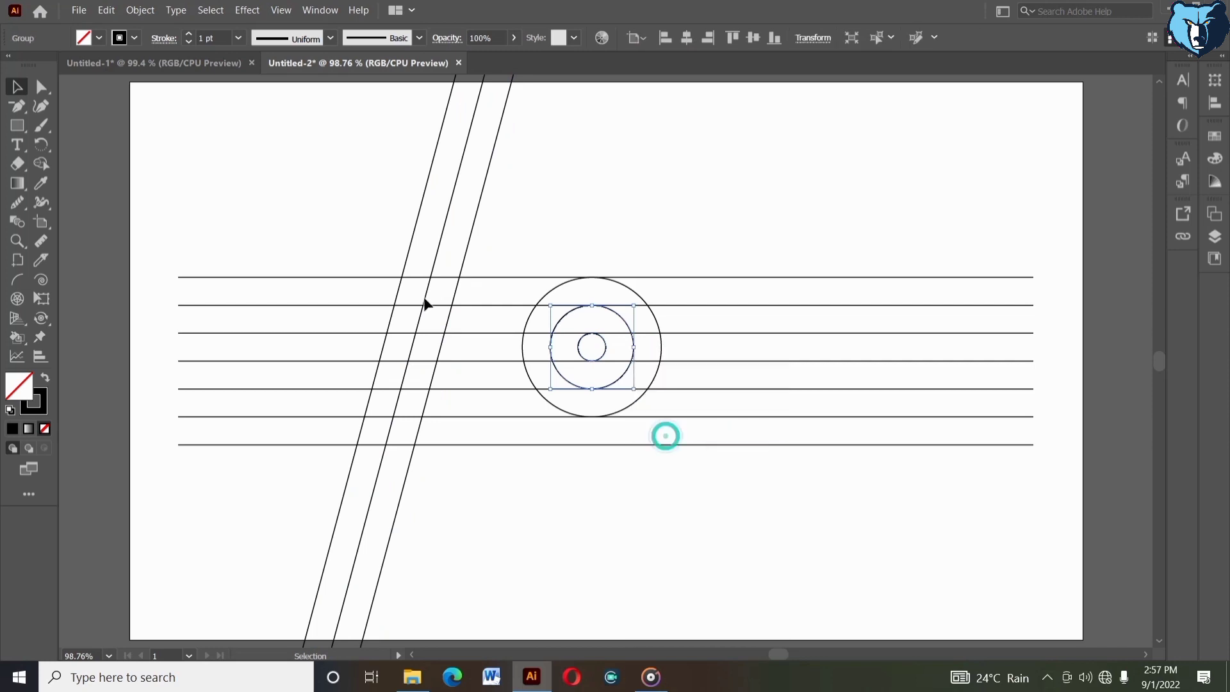
- Duplicate the two grouped inner circles in place and align the copy to the bottom of the horizontal grid lines
click(106, 10)
click(127, 79)
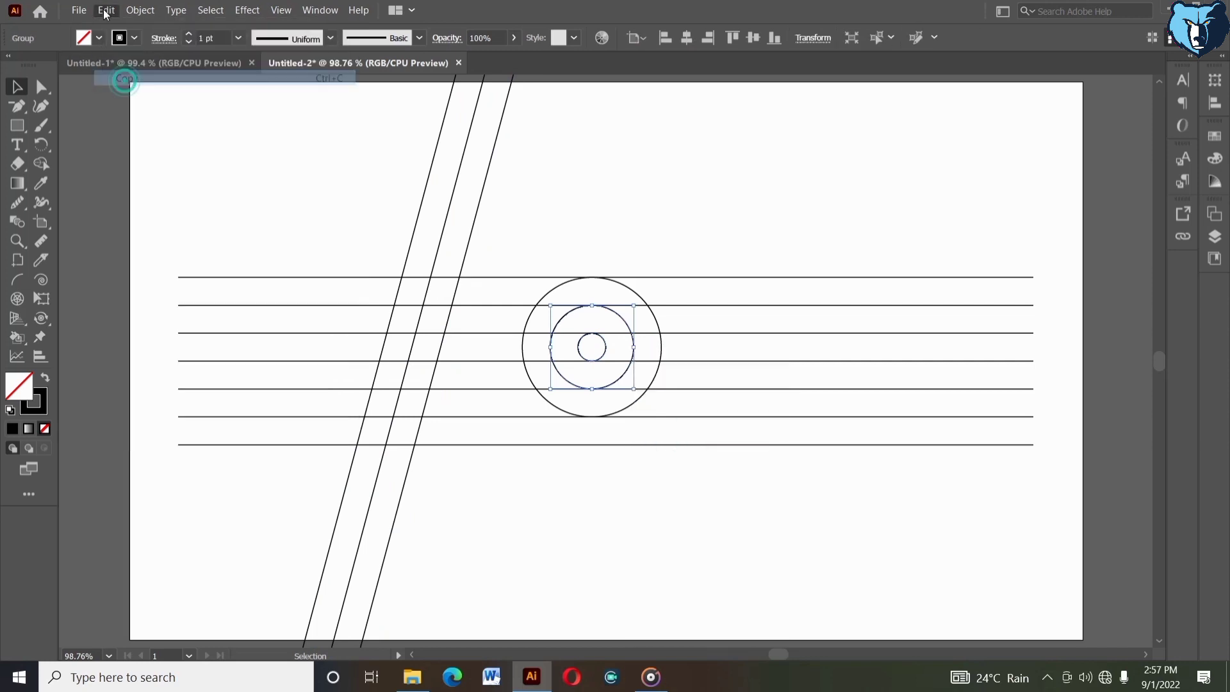
click(106, 10)
click(144, 138)
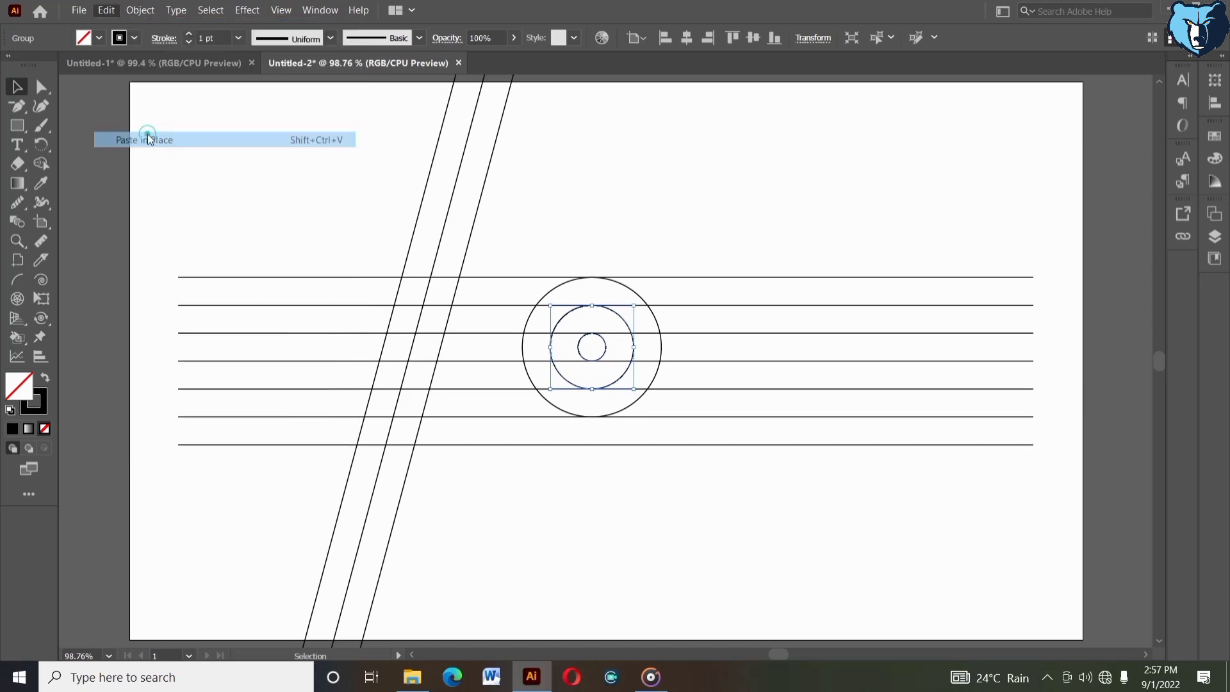
click(666, 444)
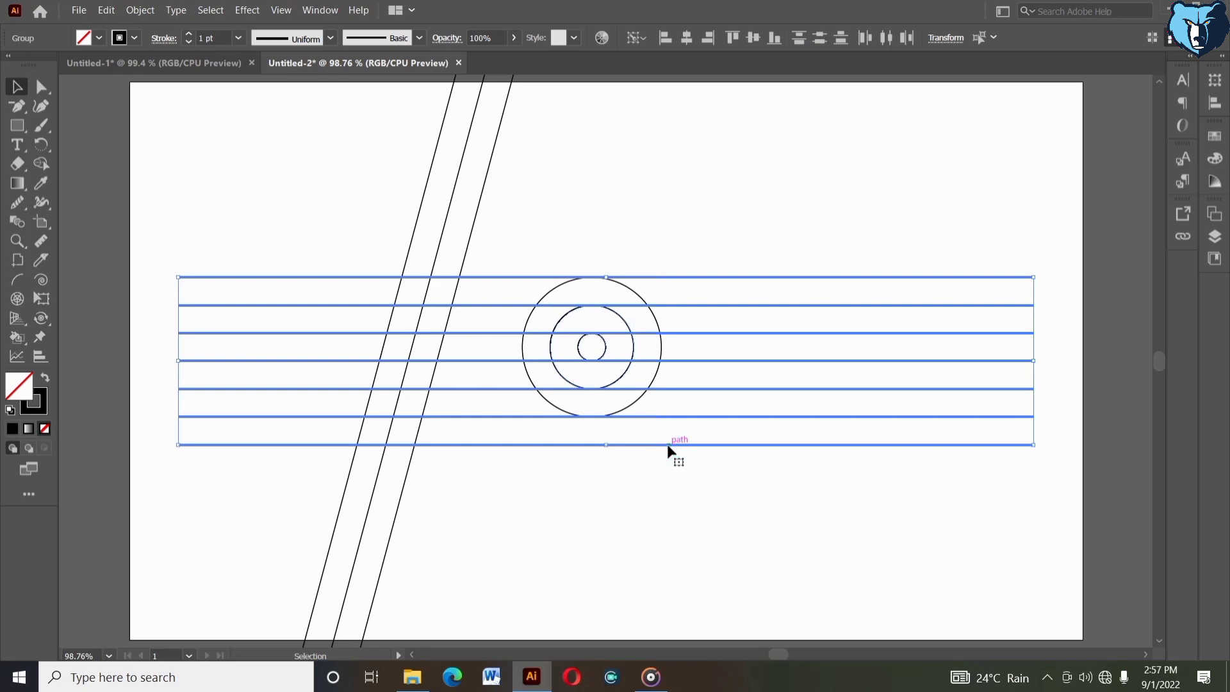
click(775, 37)
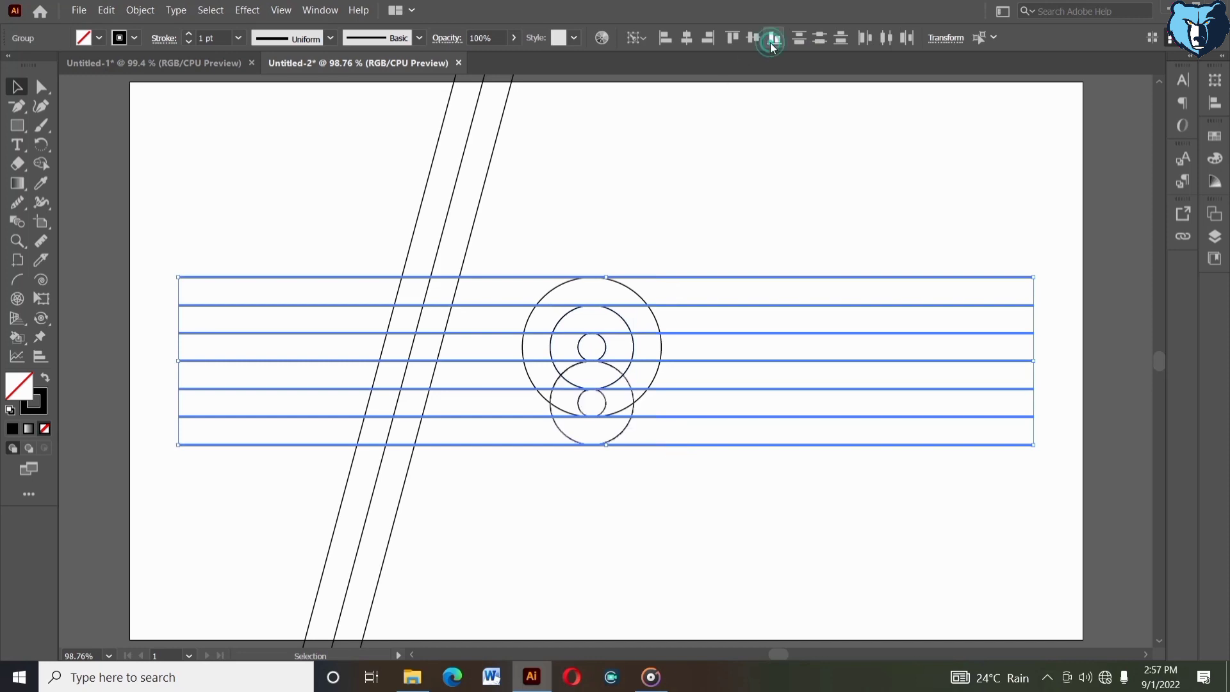
click(666, 214)
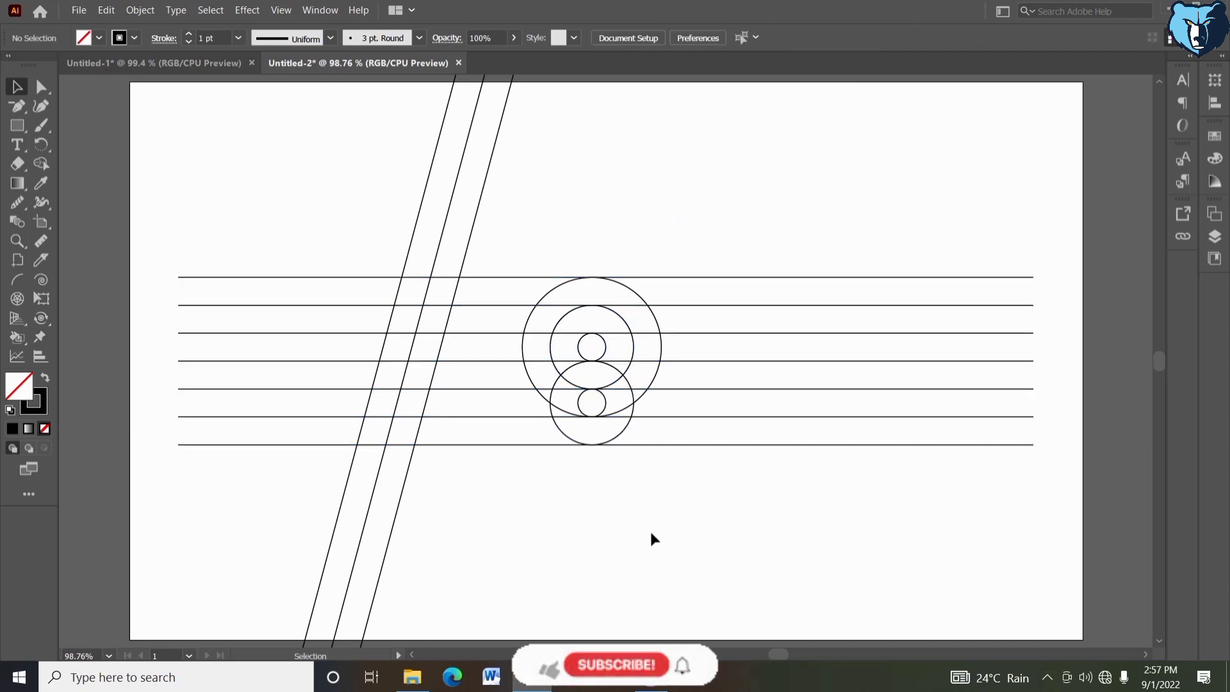
- Shift the lower pair of circles horizontally to the right so it overlaps the large circle's lower-right part
click(624, 435)
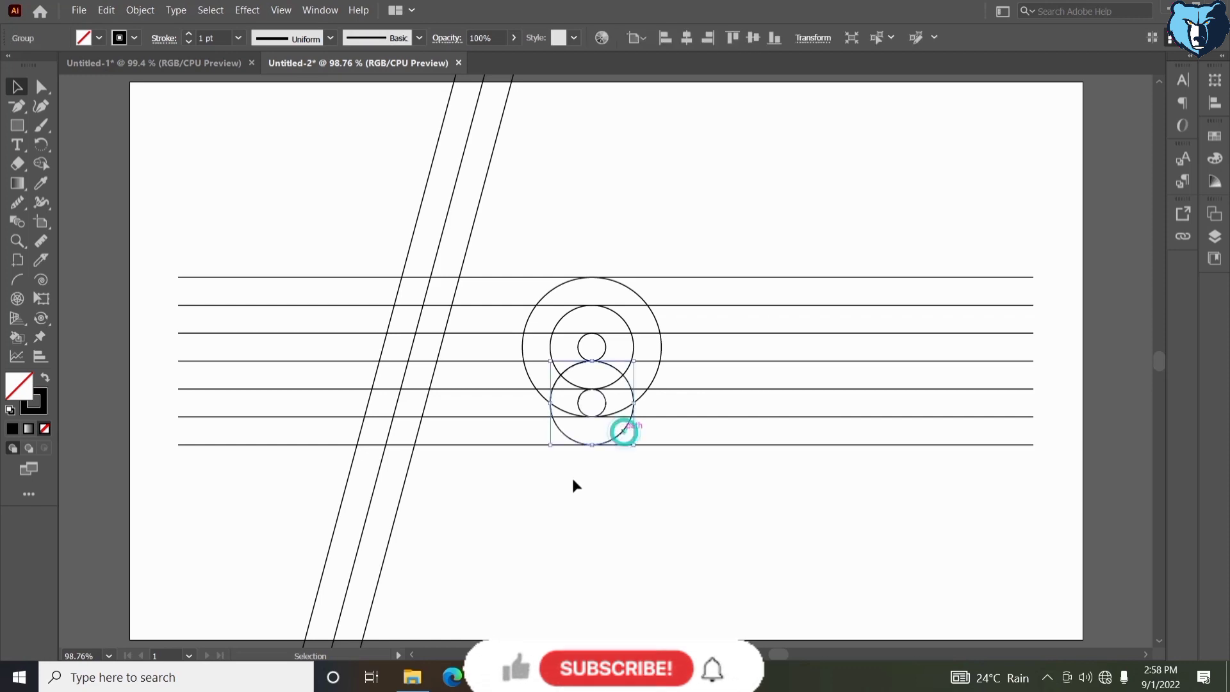
key(Right)
key(Right)
key(Right)
key(Right)
key(Right)
key(shift+Right)
key(shift+Right)
key(shift+Right)
key(shift+Right)
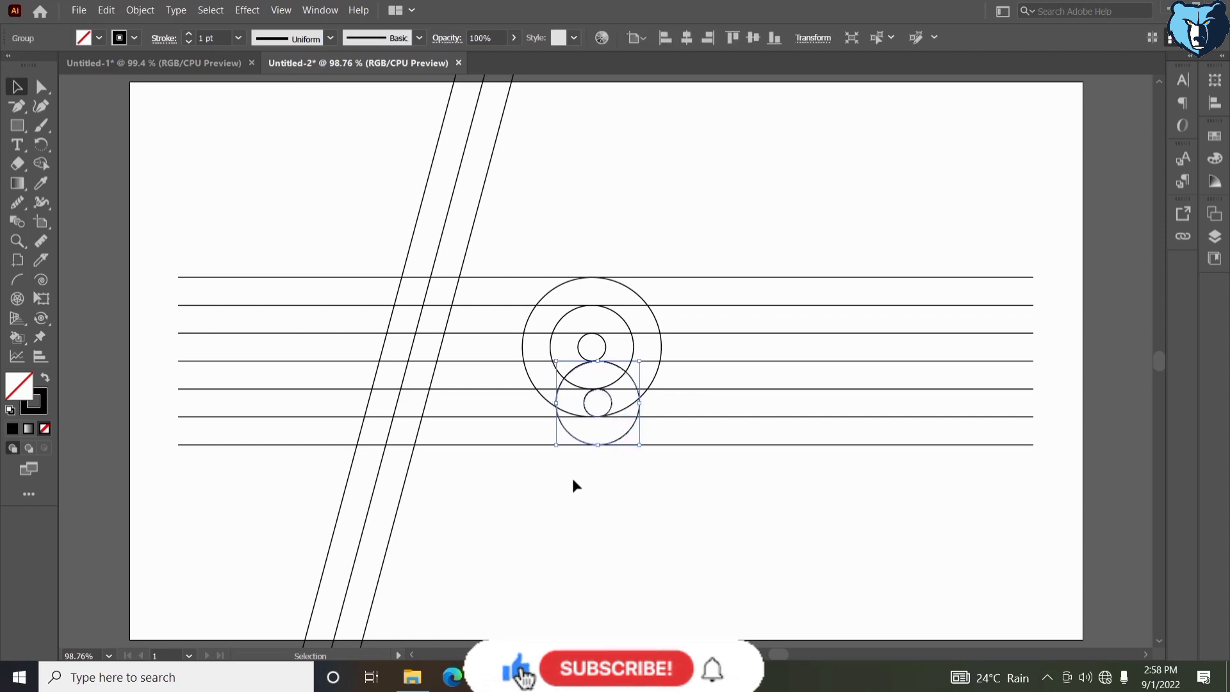
key(shift+Right)
key(shift+Right)
key(shift+Right)
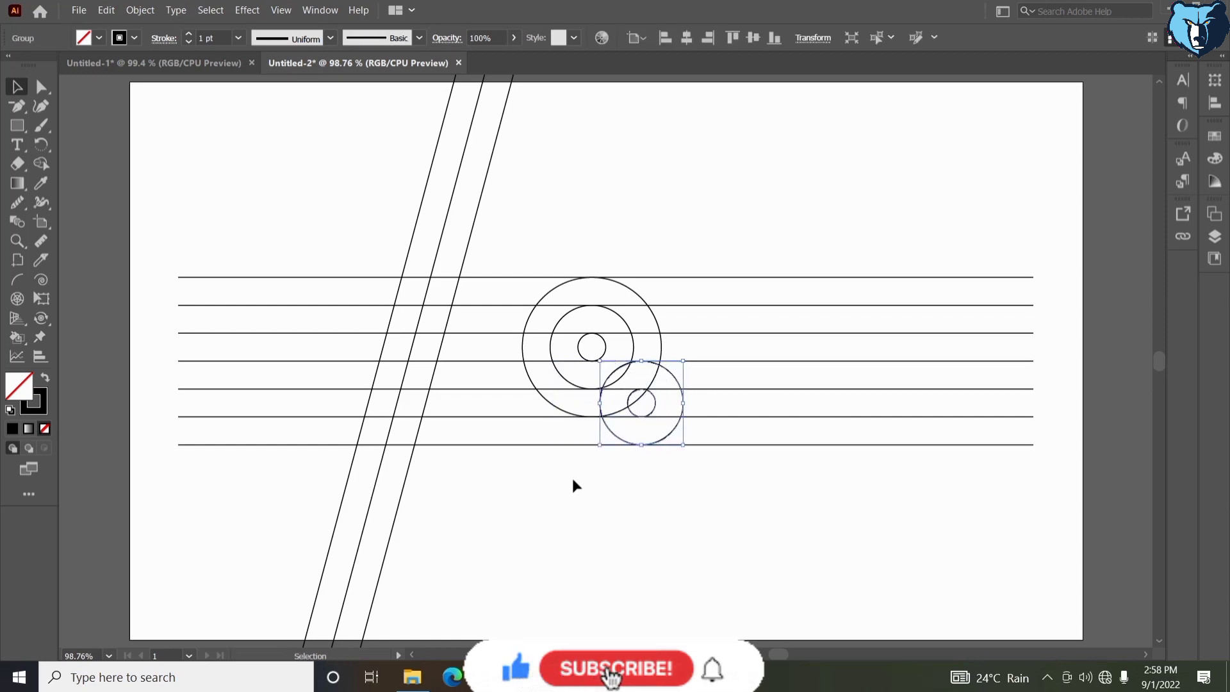
key(Right)
key(Right)
key(Right)
key(Right)
key(Right)
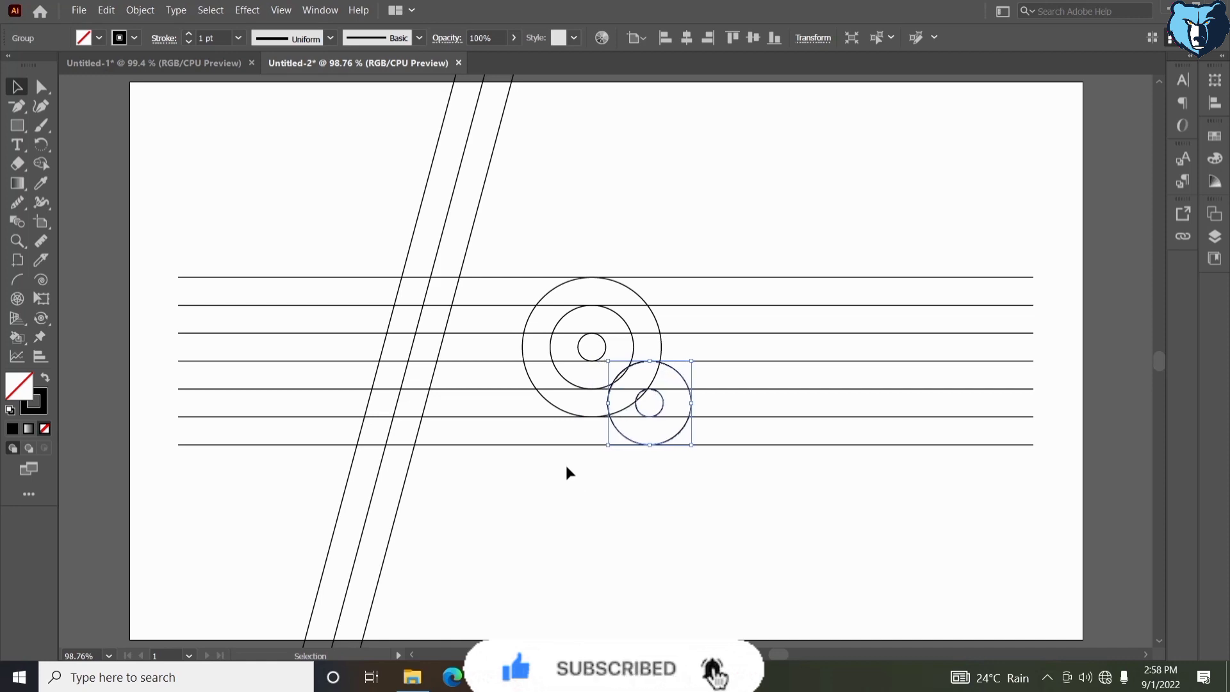
key(Left)
key(Left)
key(Left)
click(730, 507)
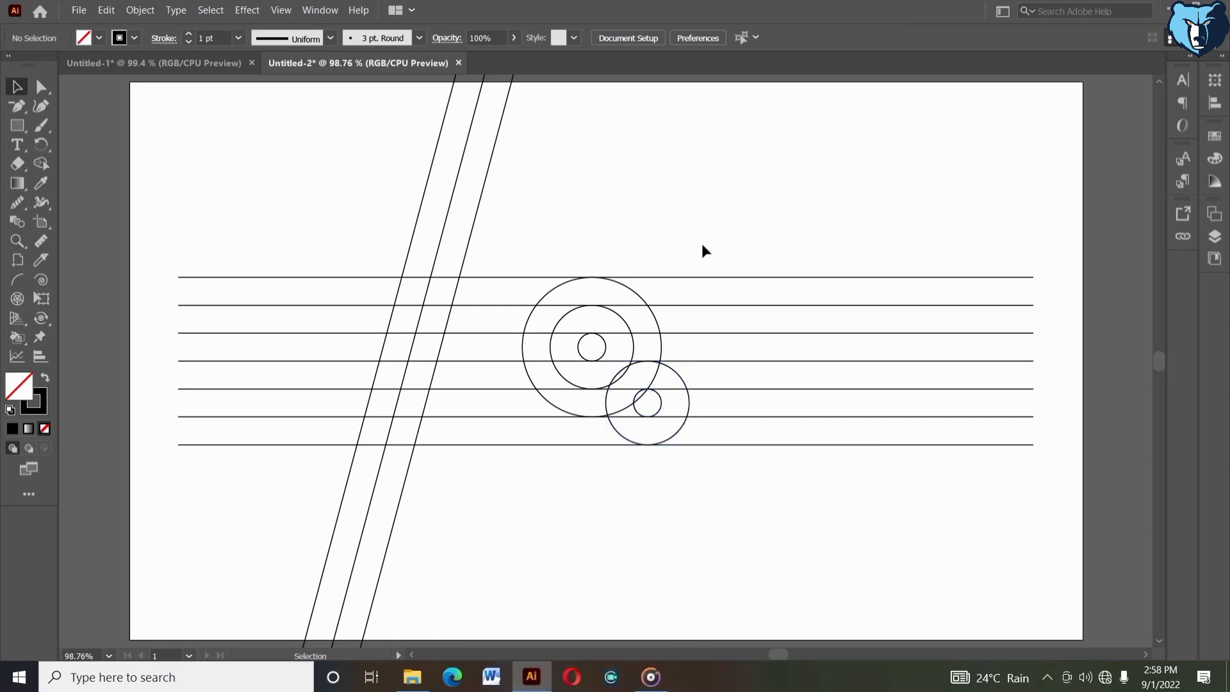
- Fine-tune the lower circle pair's horizontal position, keeping it overlapping the large circle's lower-right edge
click(688, 402)
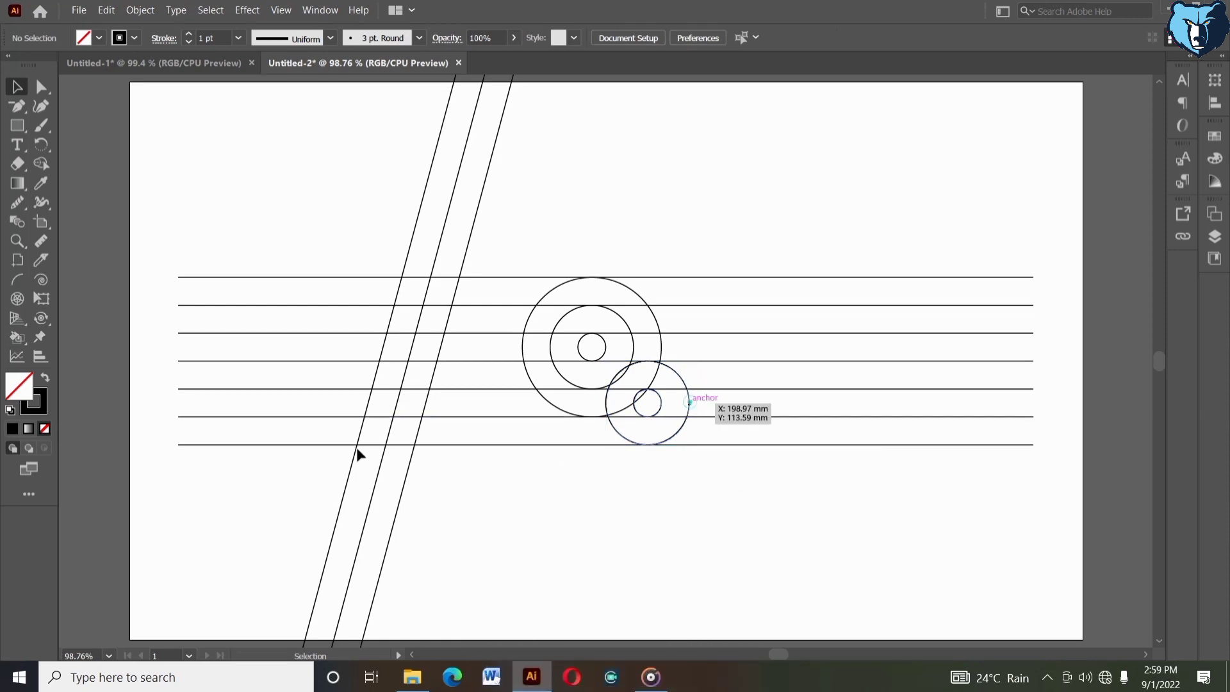
key(Right)
key(Right)
key(Right)
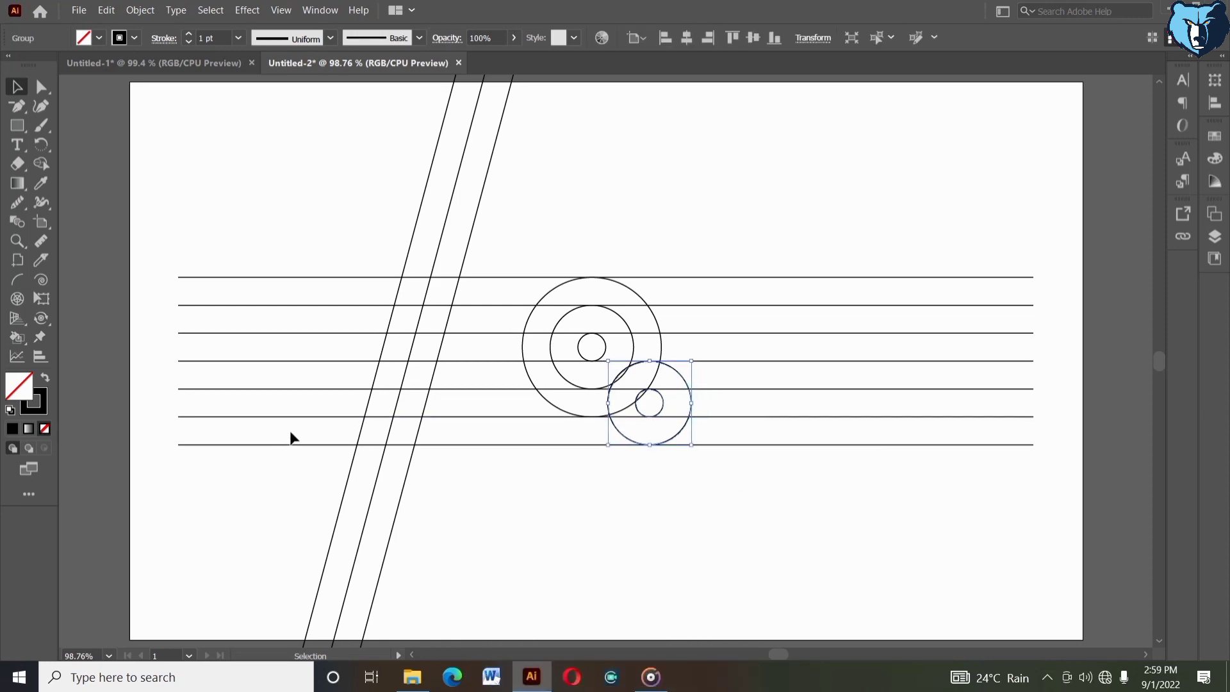
key(Right)
key(Right)
key(Right)
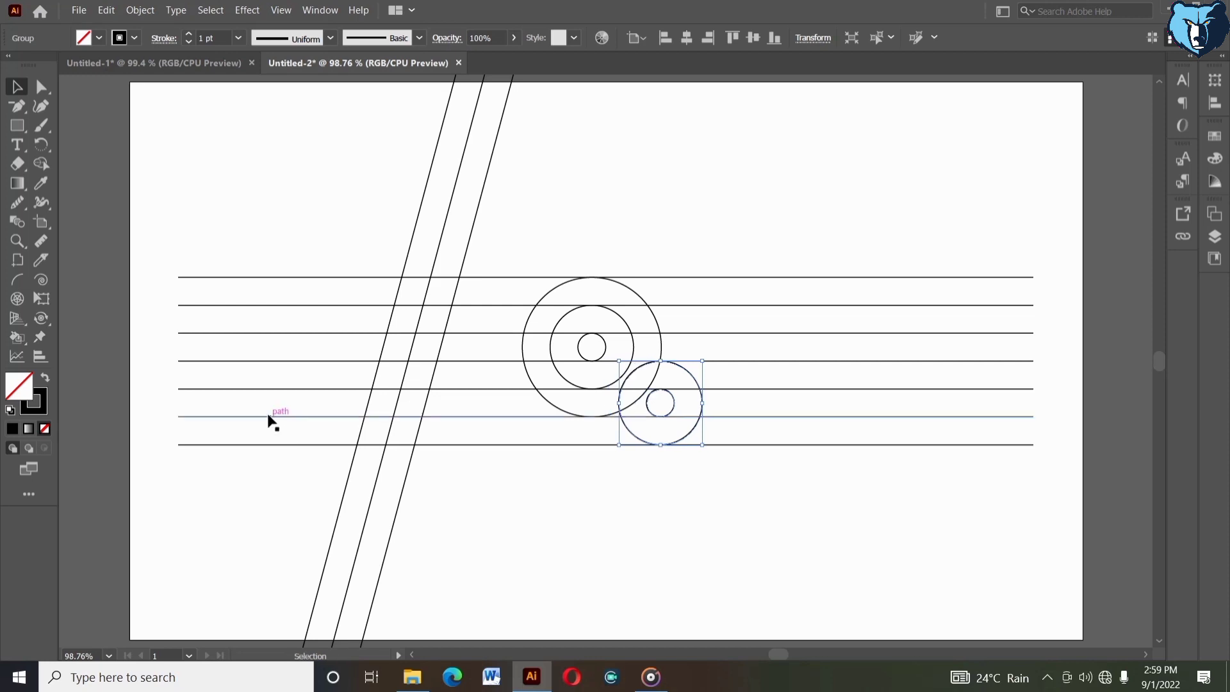
key(Right)
key(Right)
key(Right)
key(Right)
key(Right)
key(Left)
key(Left)
key(Left)
key(Left)
key(Left)
key(Left)
key(Left)
key(Left)
key(Left)
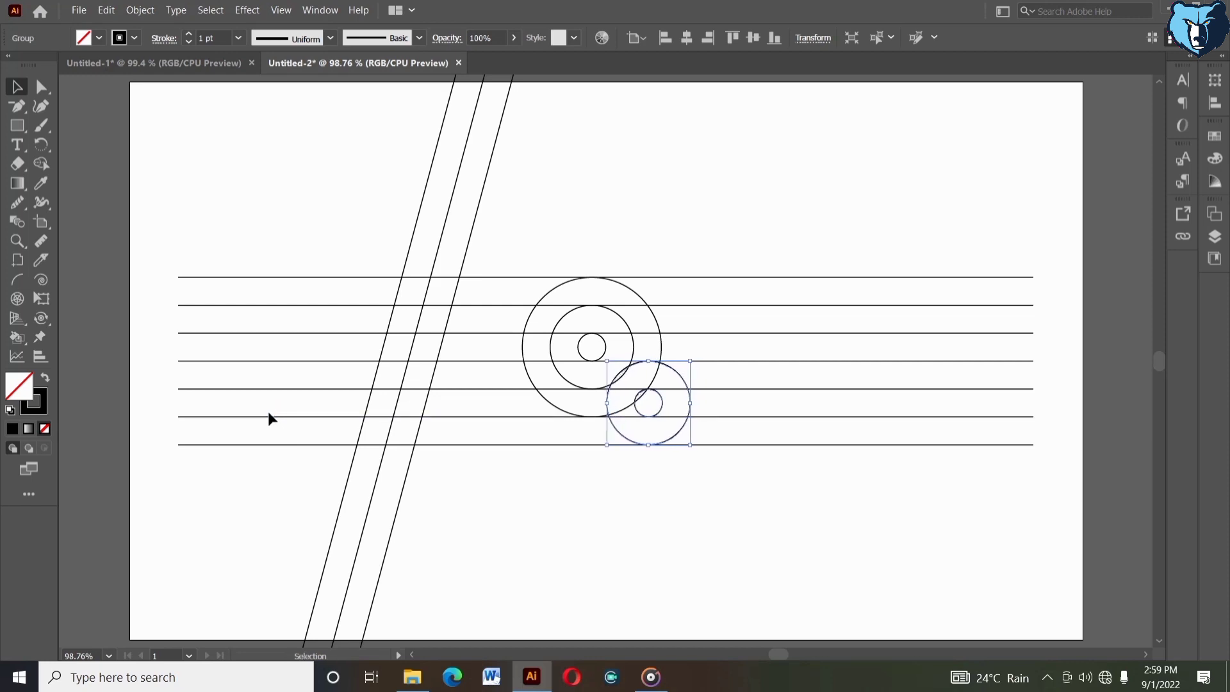
click(459, 483)
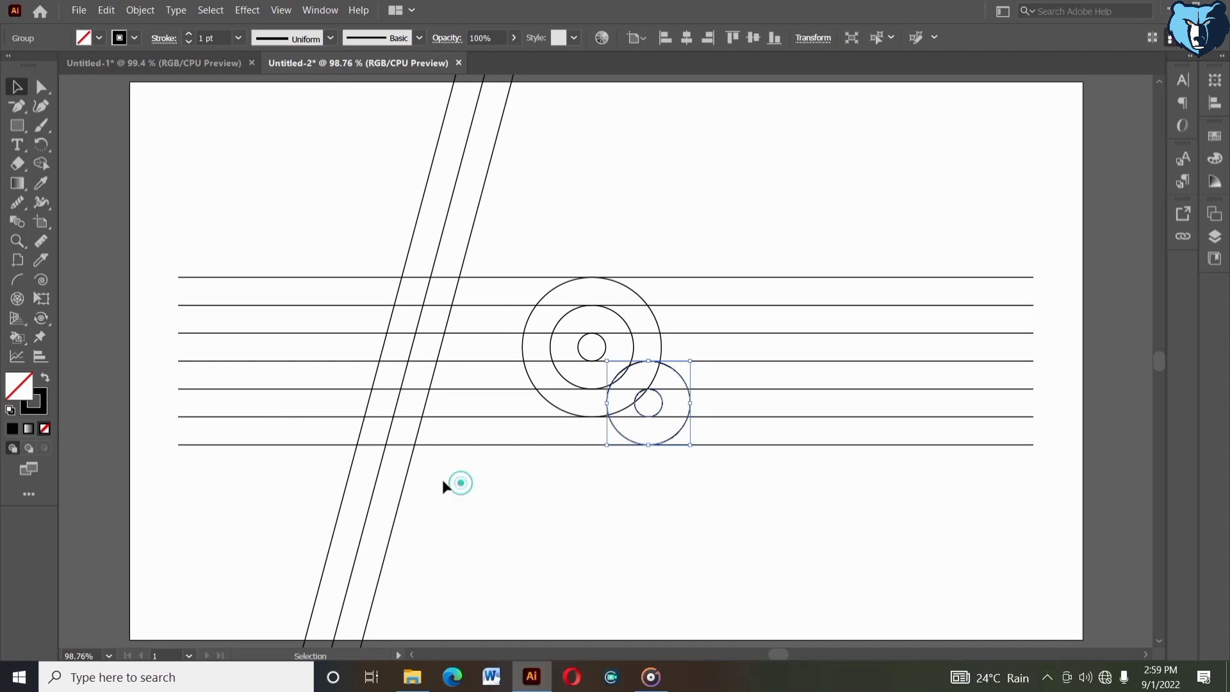
- Move the group of three slanted lines horizontally to the right until it crosses both sets of circles
shift+click(407, 477)
key(shift+Right)
key(shift+Right)
key(shift+Right)
key(shift+Right)
key(shift+Right)
key(shift+Right)
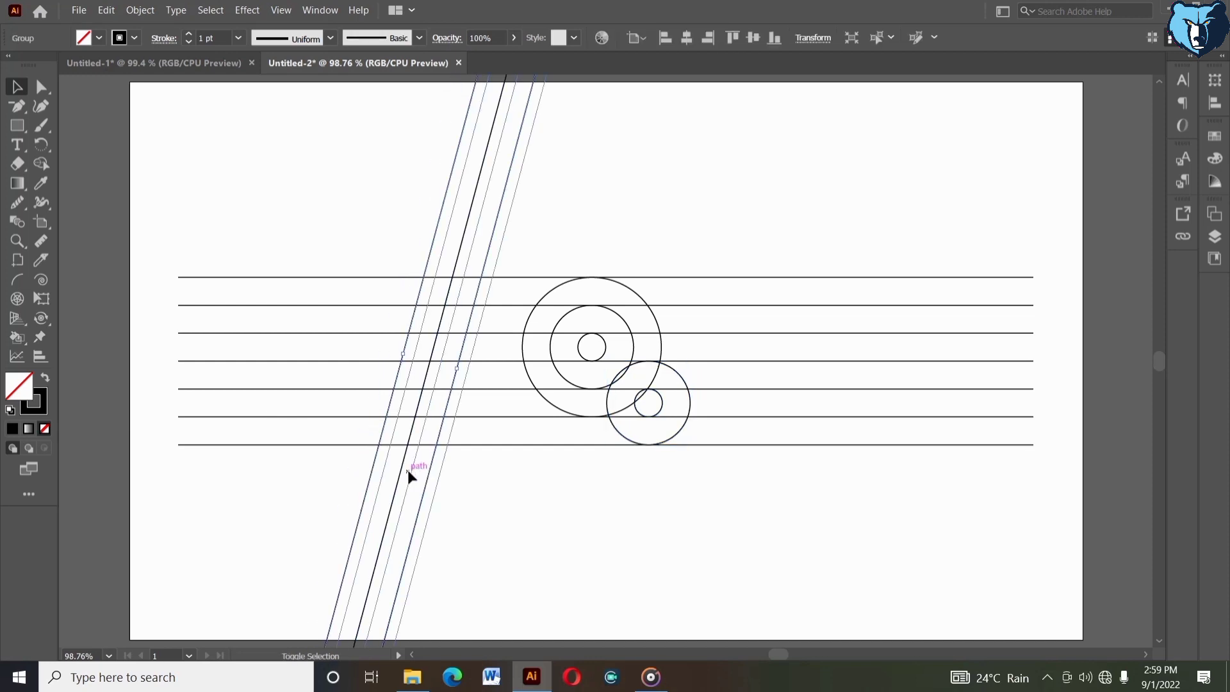
key(shift+Right)
key(shift+Right)
key(shift+Right)
key(shift+Right)
key(shift+Right)
key(shift+Right)
key(shift+Right)
key(shift+Right)
key(shift+Right)
key(shift+Right)
key(shift+Right)
key(shift+Right)
key(shift+Right)
key(shift+Right)
key(shift+Right)
key(shift+Right)
key(shift+Right)
key(shift+Right)
key(shift+Right)
key(shift+Right)
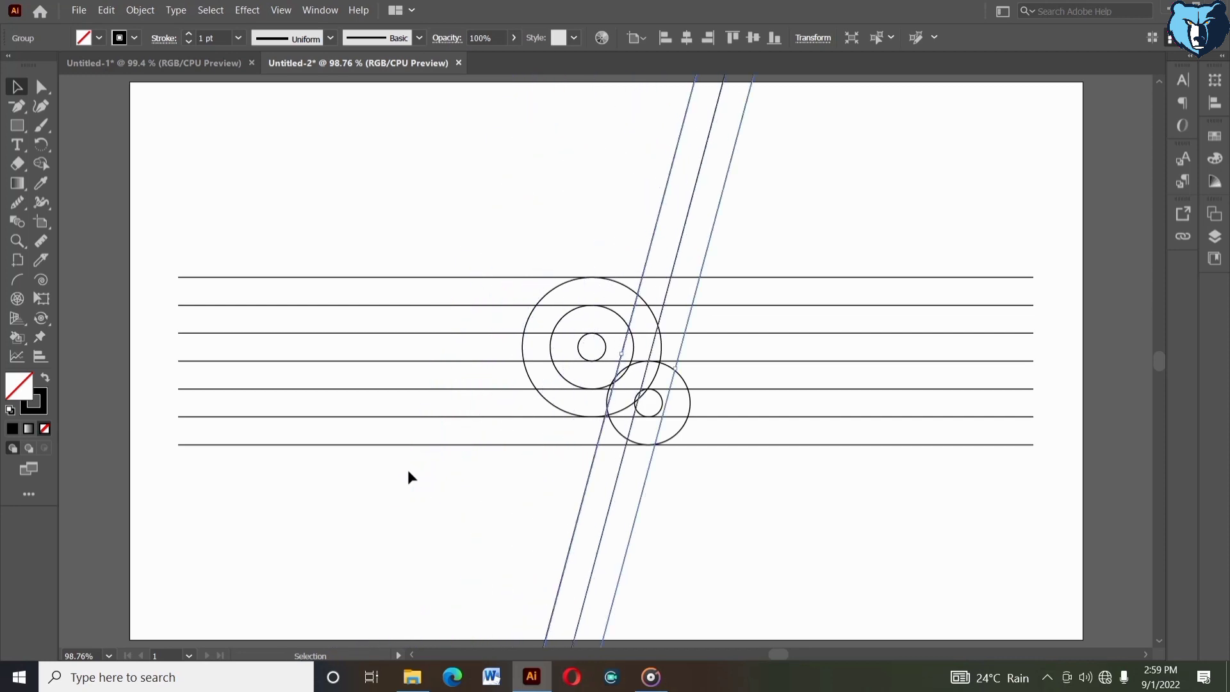
- Nudge the slanted lines back left until the first line meets the large circle's lowest point, and deselect them
key(Left)
key(Left)
key(Left)
key(Left)
key(Left)
key(Left)
key(Left)
key(Left)
key(Left)
key(Left)
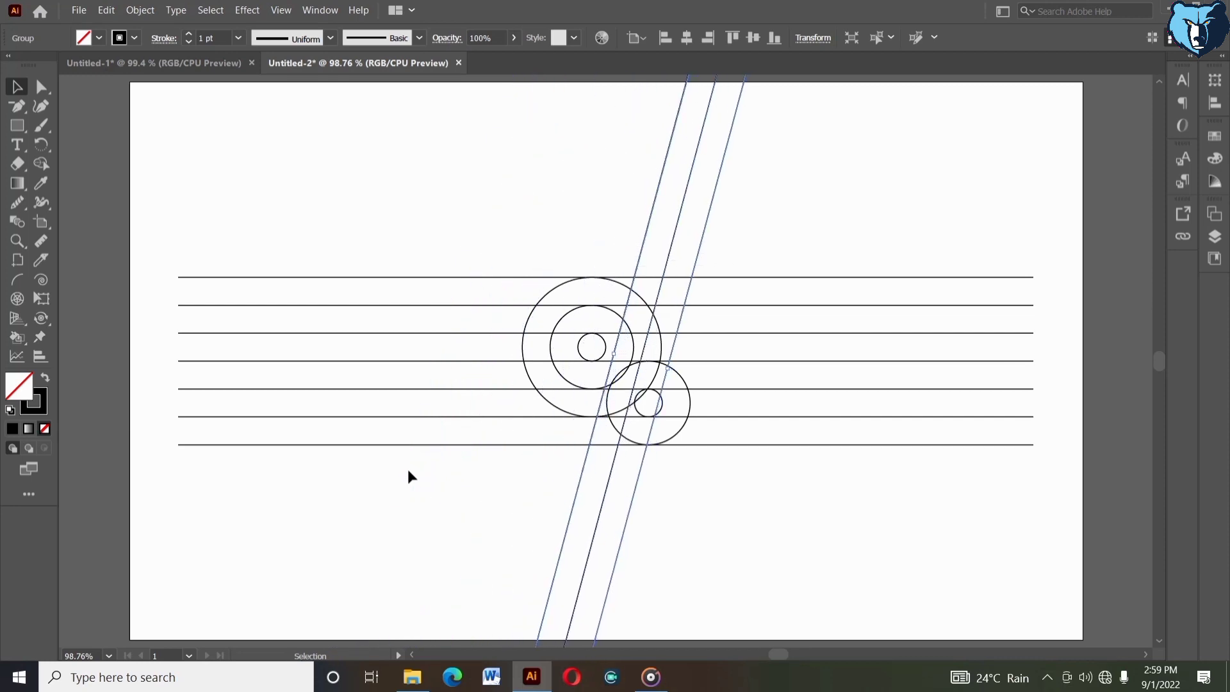
key(Left)
key(Left)
key(Left)
key(Left)
key(Left)
key(Left)
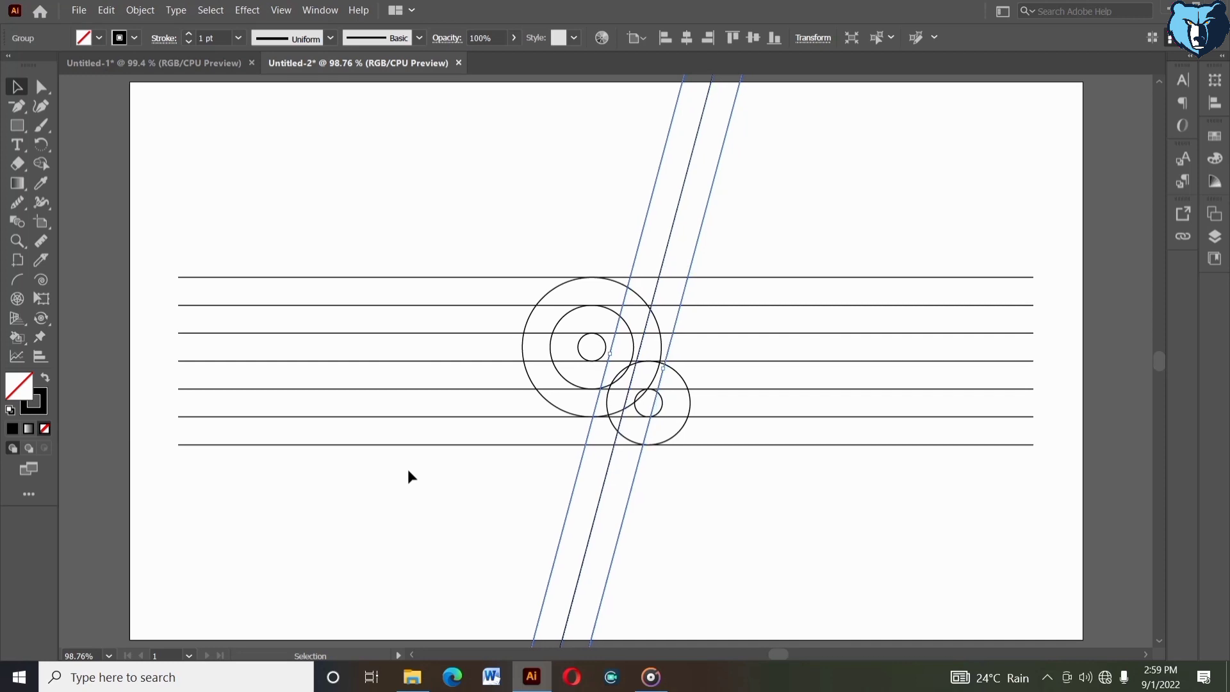
key(Left)
key(Left)
key(Left)
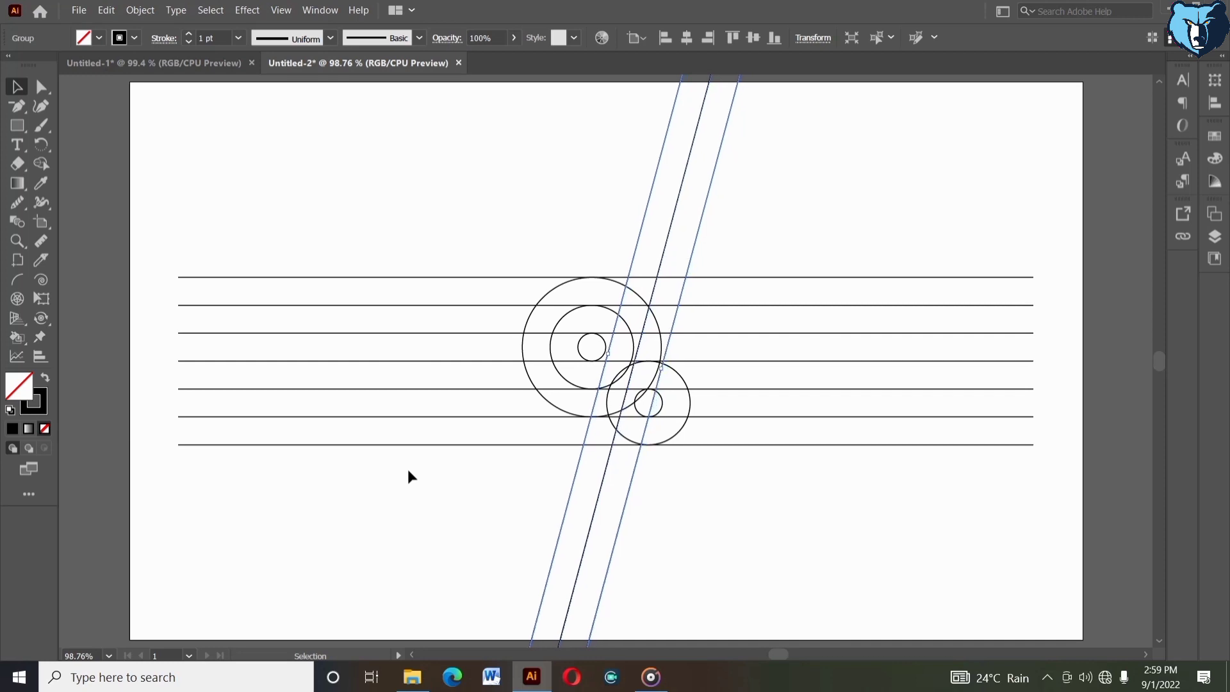
click(482, 488)
- Select all the grid lines and circles and reduce their stroke weight to 0.25 pt
drag(502, 247, 752, 499)
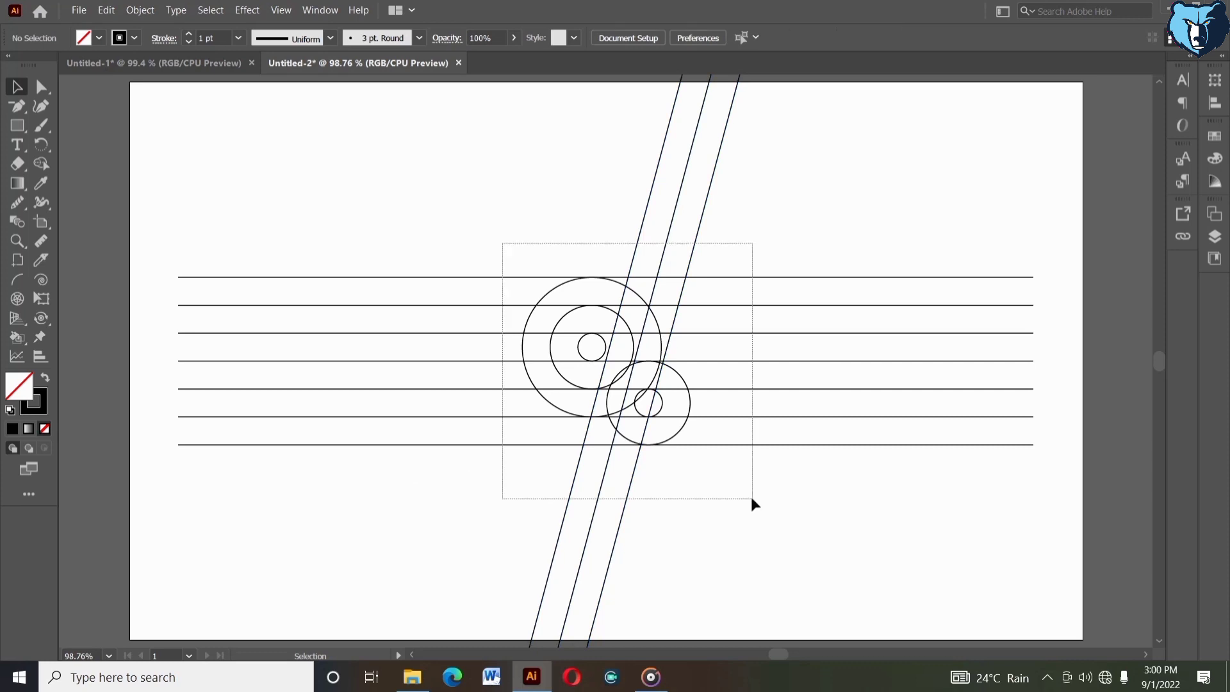
click(190, 42)
click(190, 42)
click(189, 42)
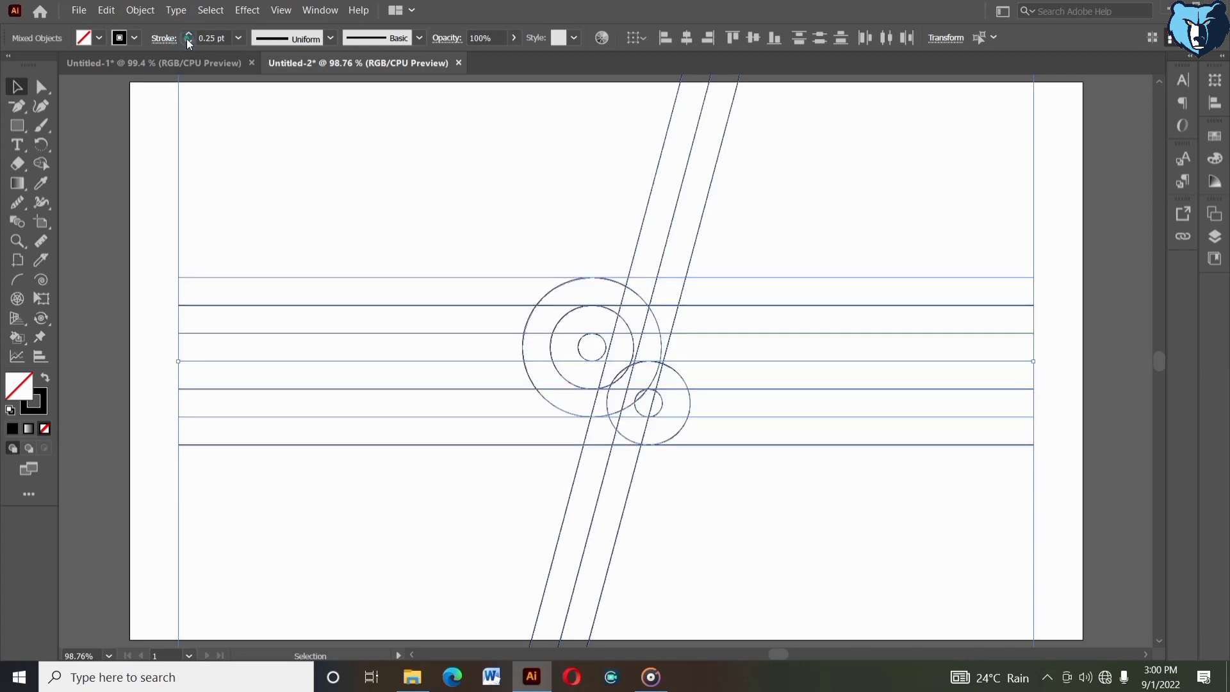
- Activate the Shape Builder tool for the selected grid, with a black fill and no stroke
click(16, 241)
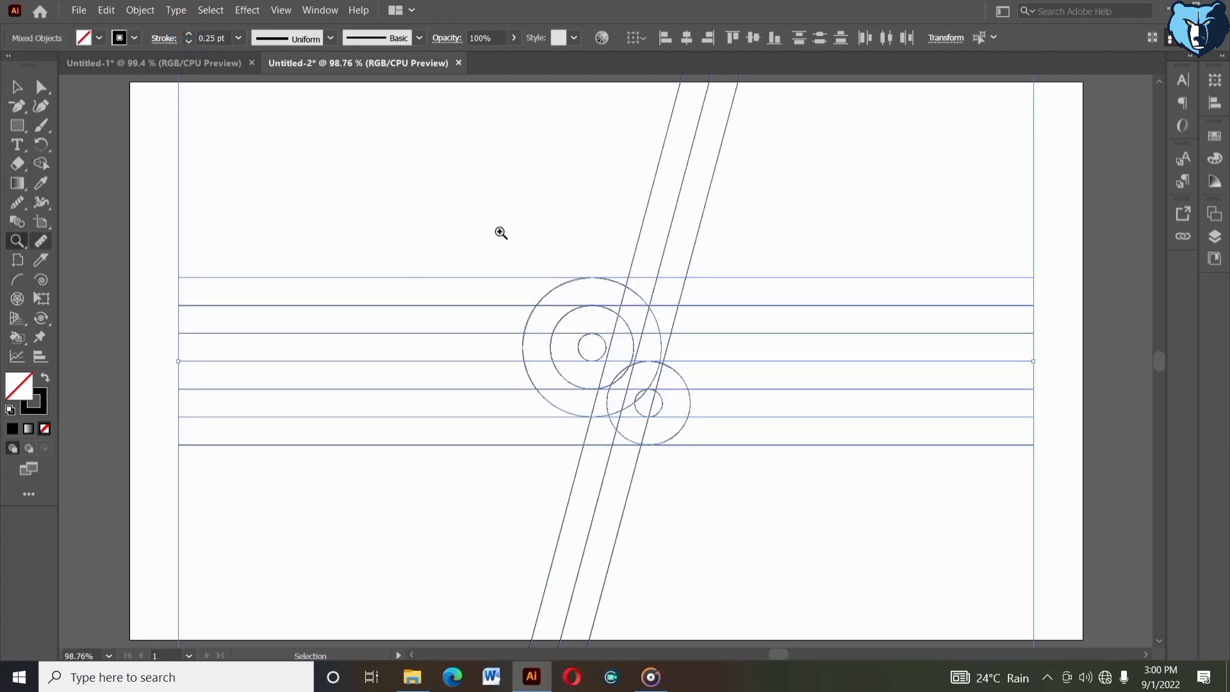
drag(427, 226, 771, 515)
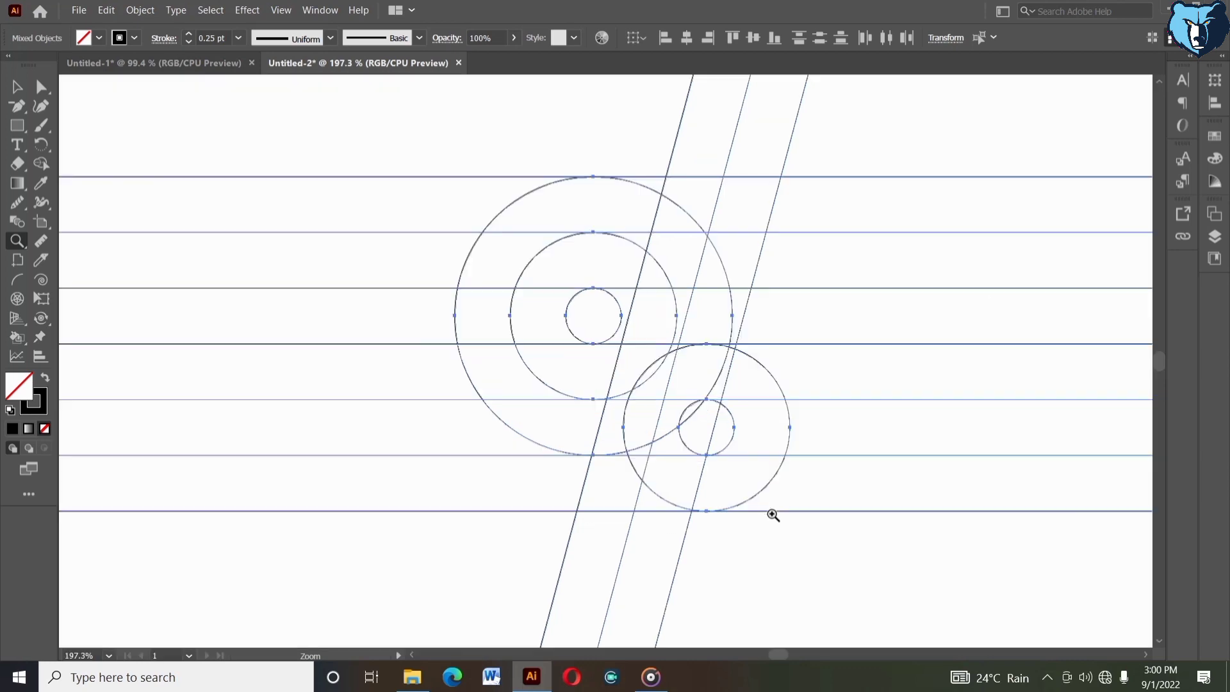
click(40, 161)
click(120, 37)
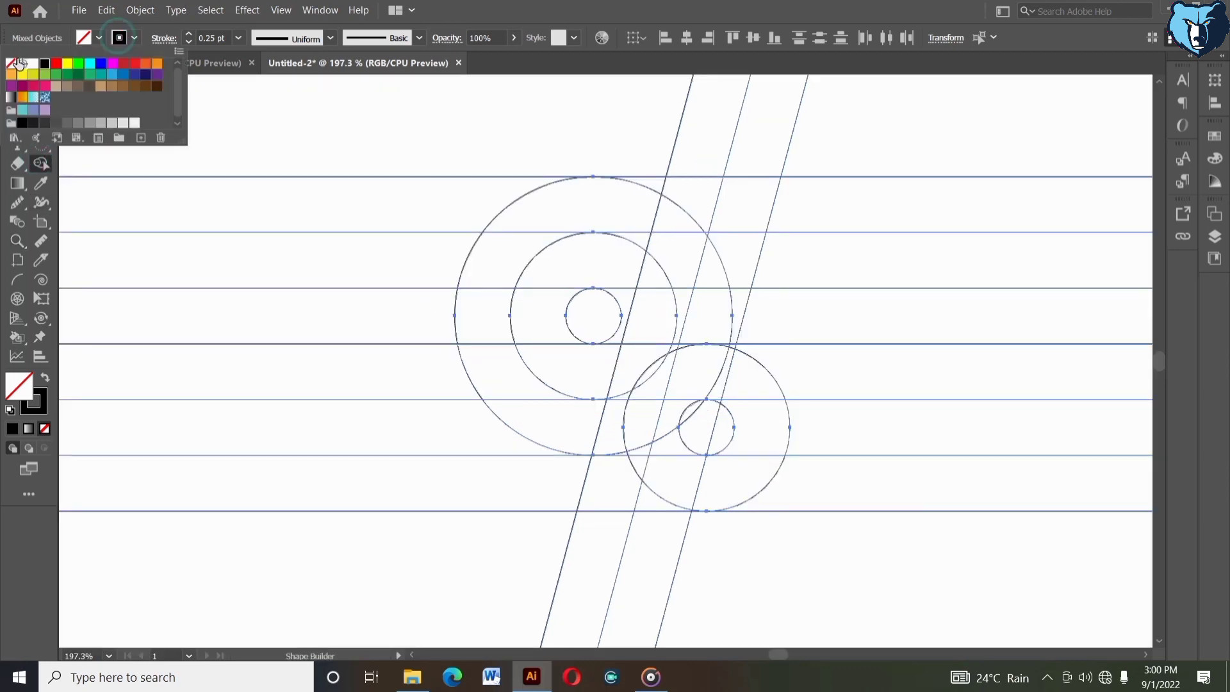
click(12, 63)
click(83, 38)
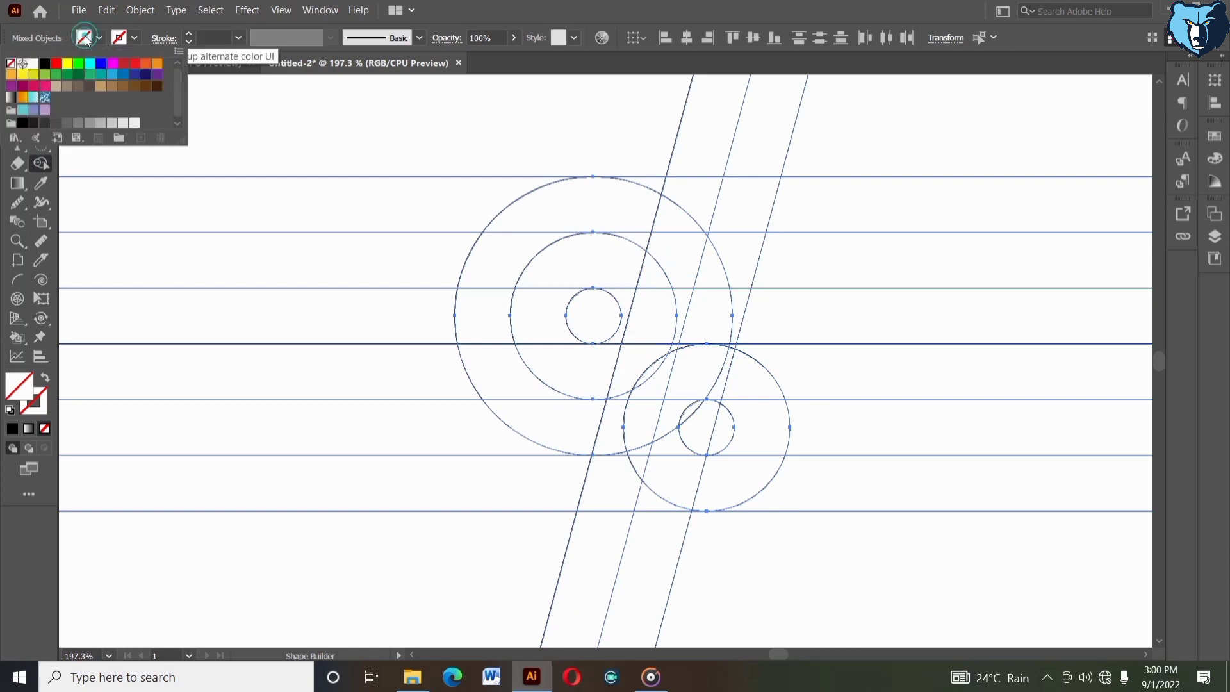
click(44, 62)
click(387, 134)
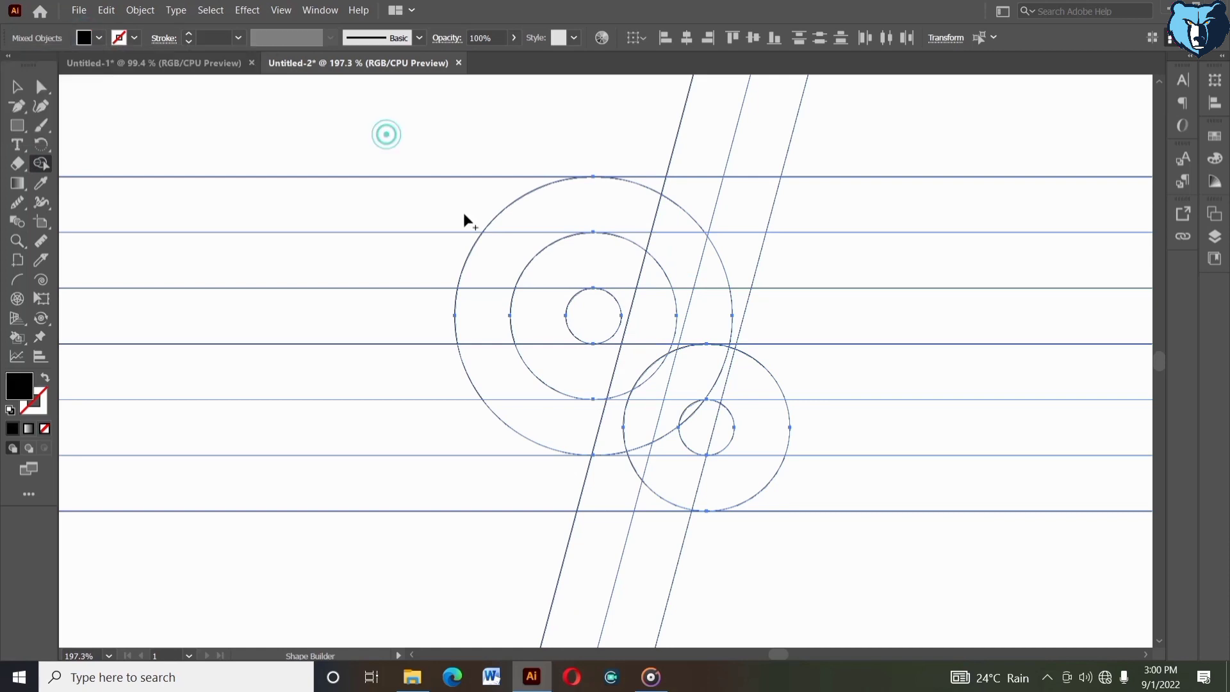
- Merge grid regions into a black C-shaped ring, a rounded bar in its centre and a slanted bar across the second row
click(634, 199)
drag(542, 214, 493, 327)
drag(526, 405, 563, 417)
drag(585, 356, 625, 295)
mouse_move(661, 278)
mouse_down()
mouse_move(736, 258)
mouse_move(700, 237)
mouse_up()
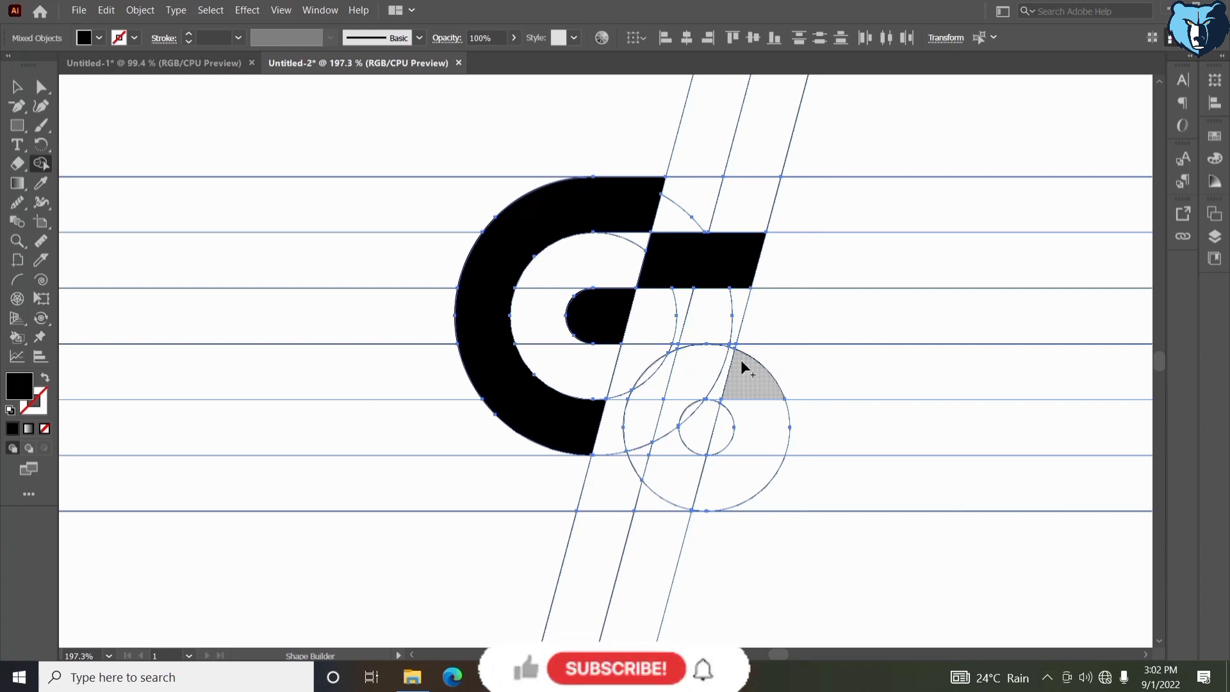
- Merge the regions around the lower circles into a black hooked shape that forms the lower part of the S
mouse_move(640, 356)
mouse_down()
mouse_move(683, 376)
mouse_move(684, 346)
mouse_move(678, 359)
mouse_up()
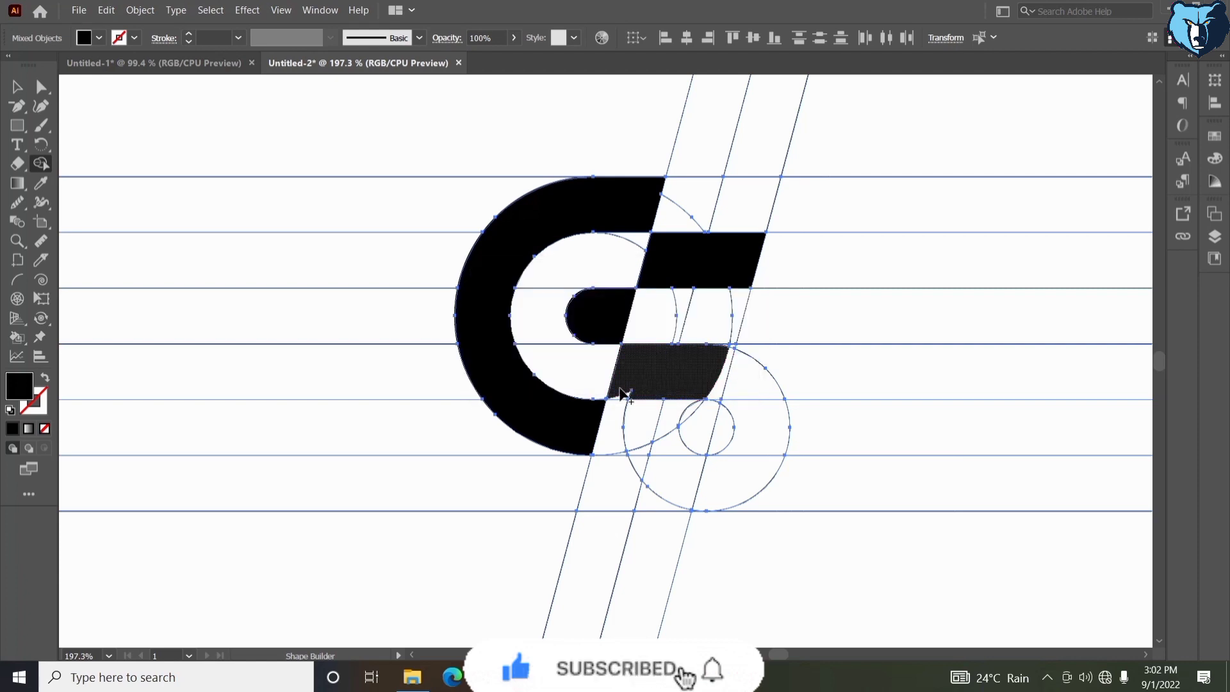
mouse_move(619, 387)
mouse_down()
mouse_move(632, 396)
mouse_move(719, 370)
mouse_move(752, 422)
mouse_move(728, 479)
mouse_move(647, 476)
mouse_move(628, 492)
mouse_move(679, 469)
mouse_up()
drag(721, 388, 720, 385)
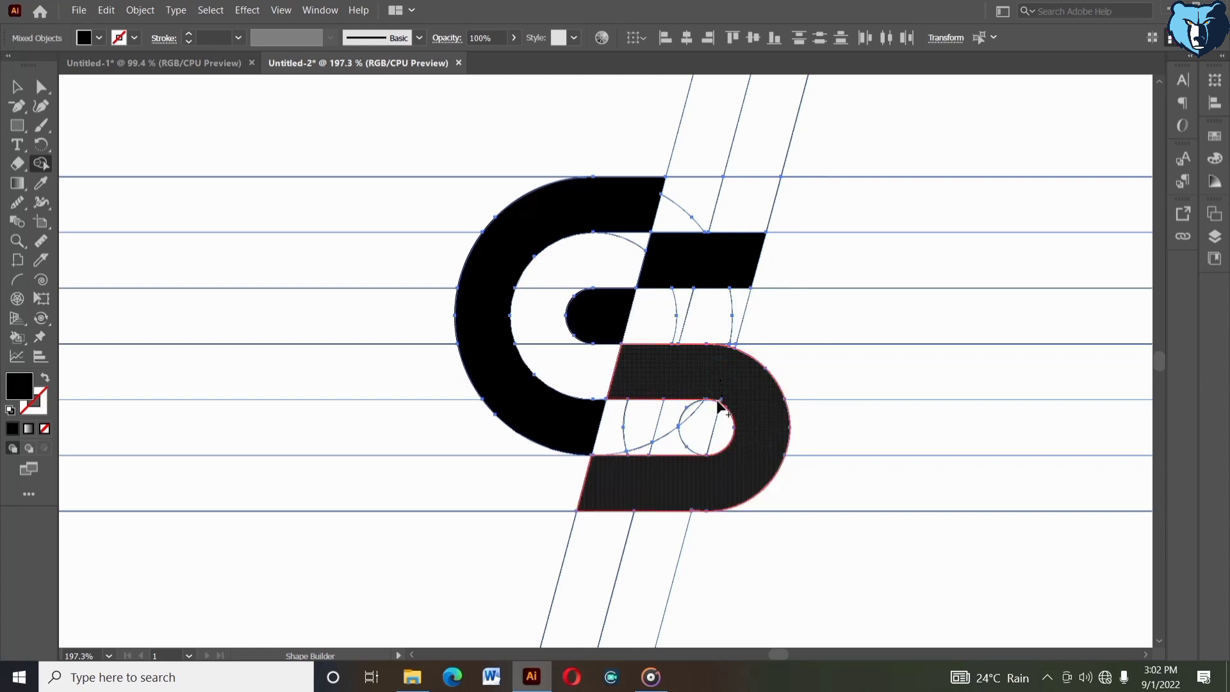
click(699, 383)
click(671, 380)
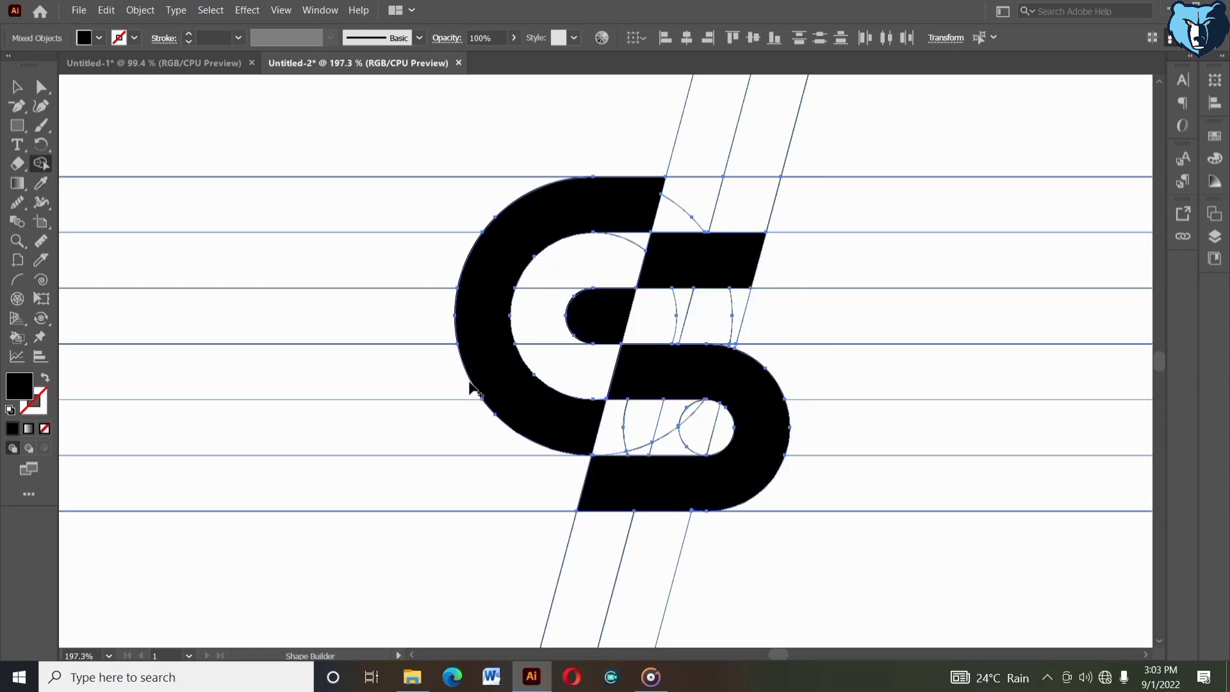
- Ungroup the merged artwork and its nested group so the black shapes can be selected separately from the grid
key(v)
click(285, 117)
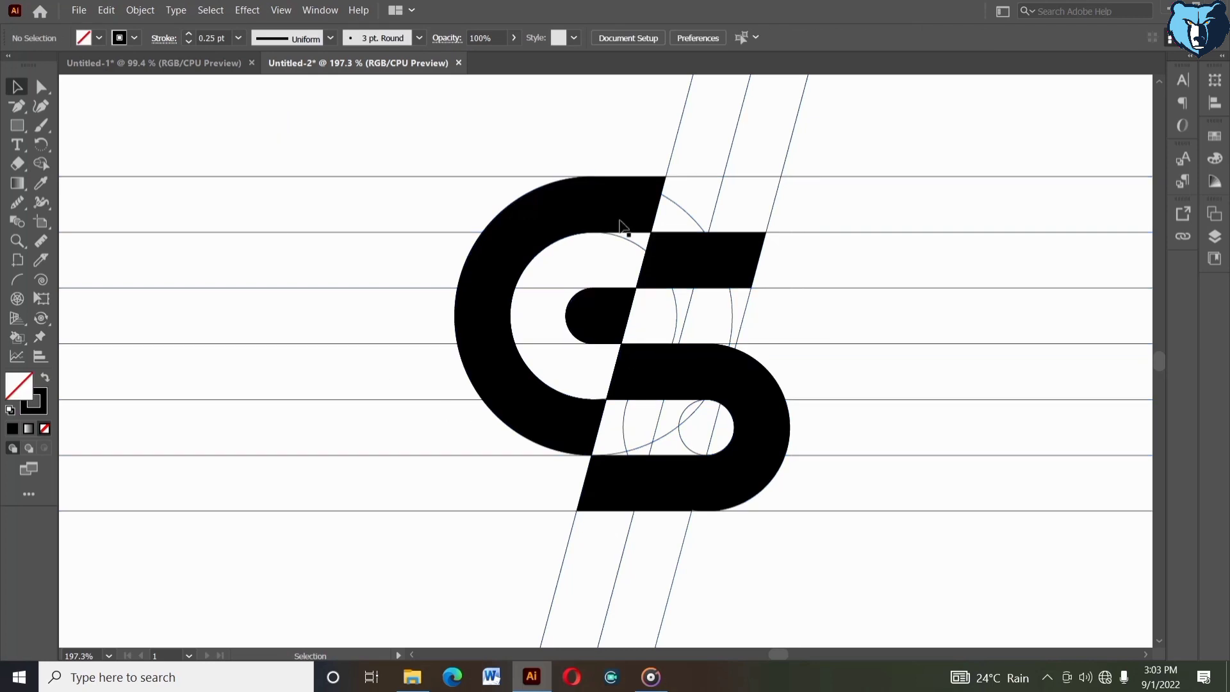
click(623, 198)
right_click(620, 194)
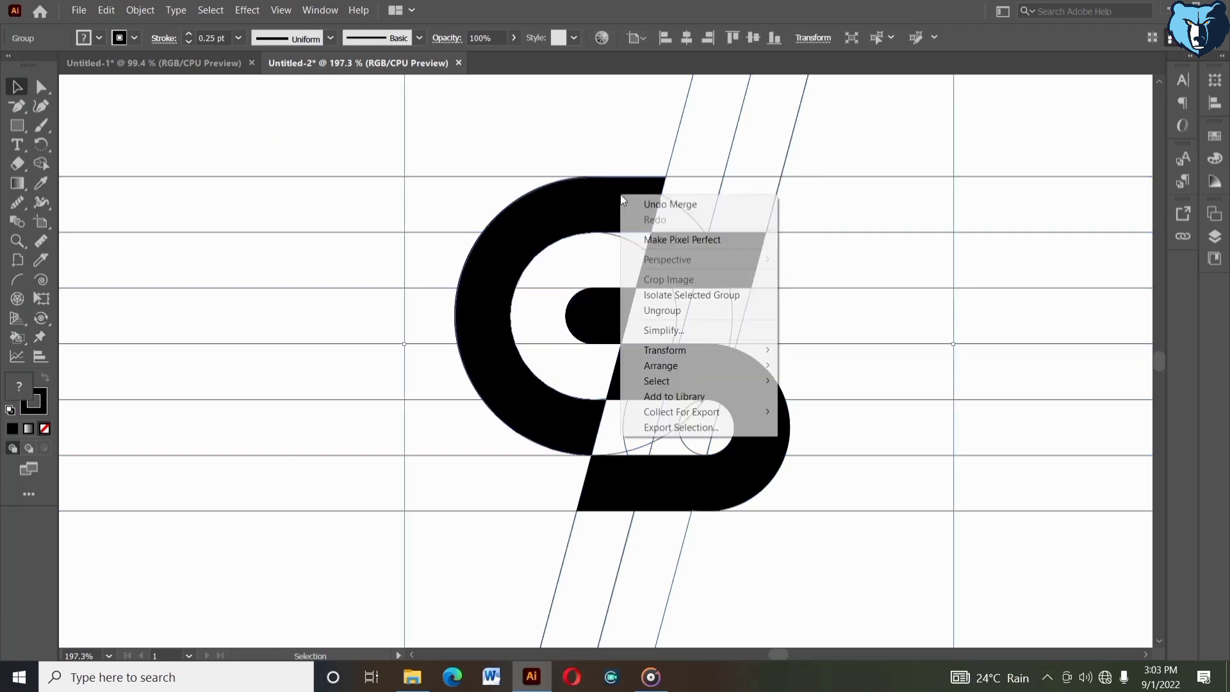
click(645, 309)
click(616, 139)
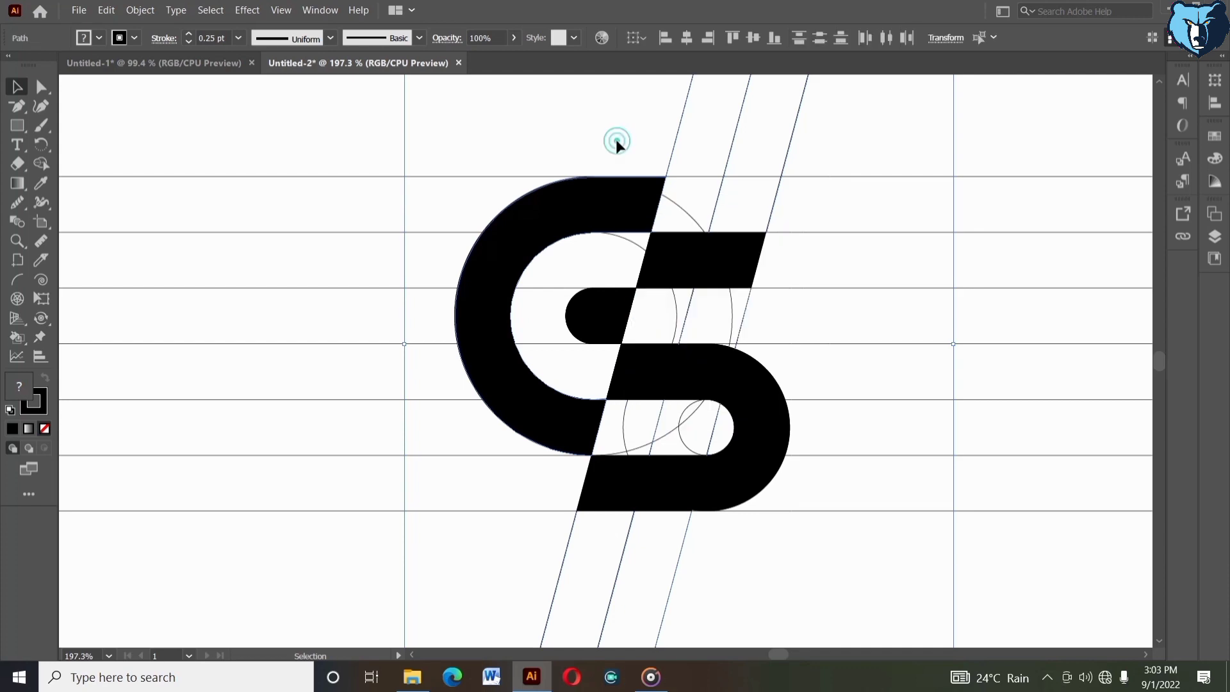
click(666, 258)
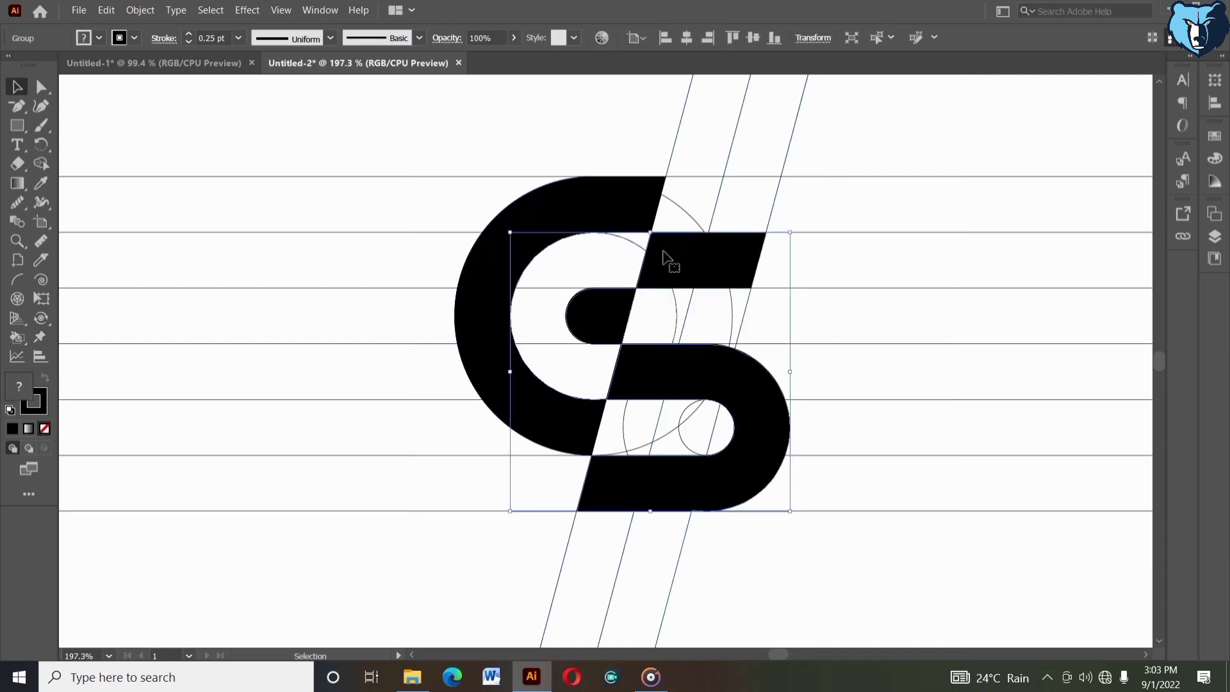
right_click(666, 258)
click(705, 360)
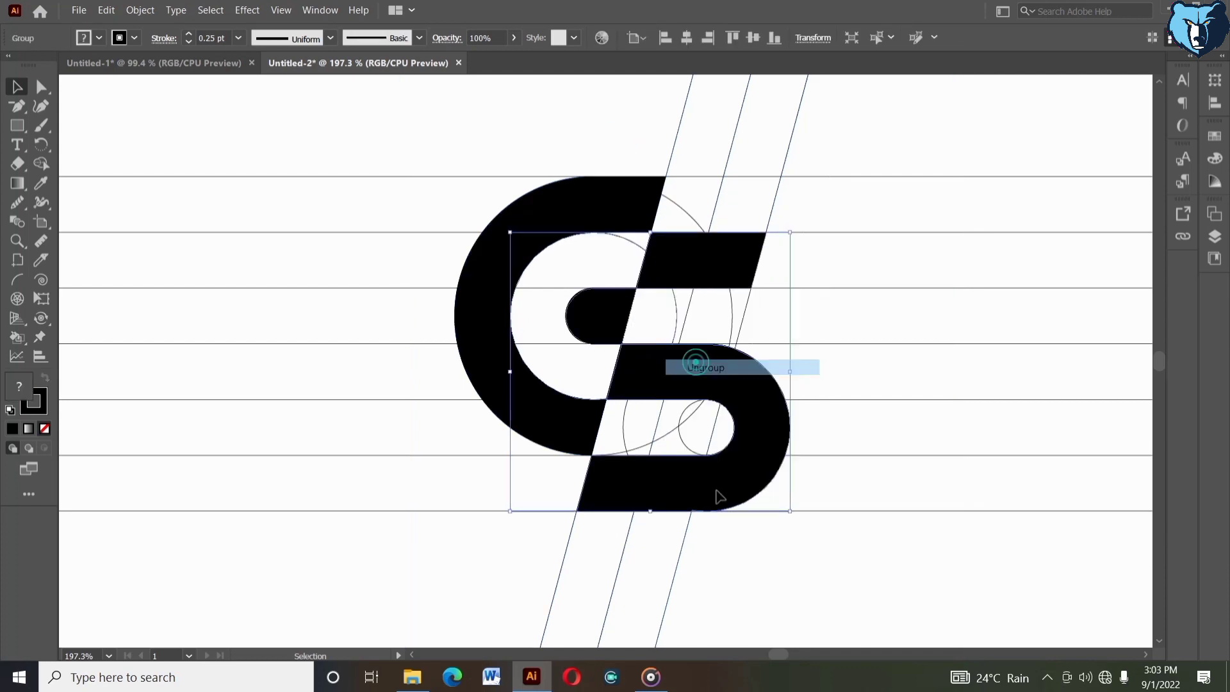
click(720, 536)
- Select the four black shapes of the monogram and cut them from the construction grid
click(719, 504)
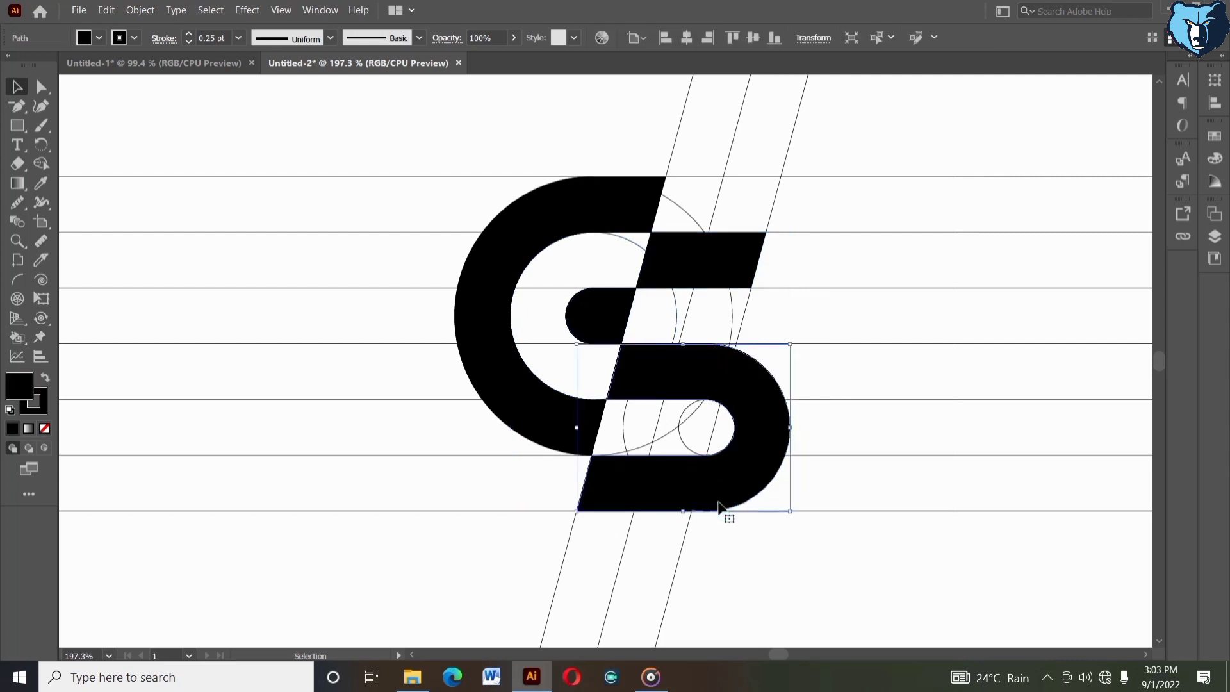
shift+click(580, 334)
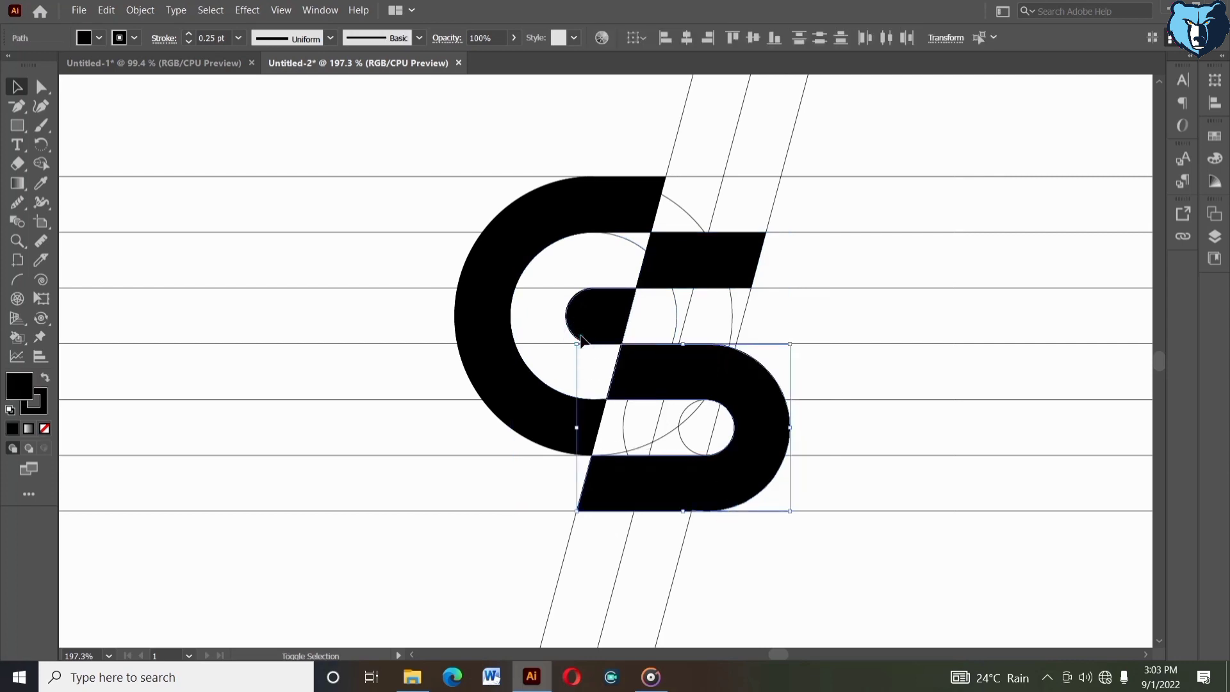
shift+click(527, 385)
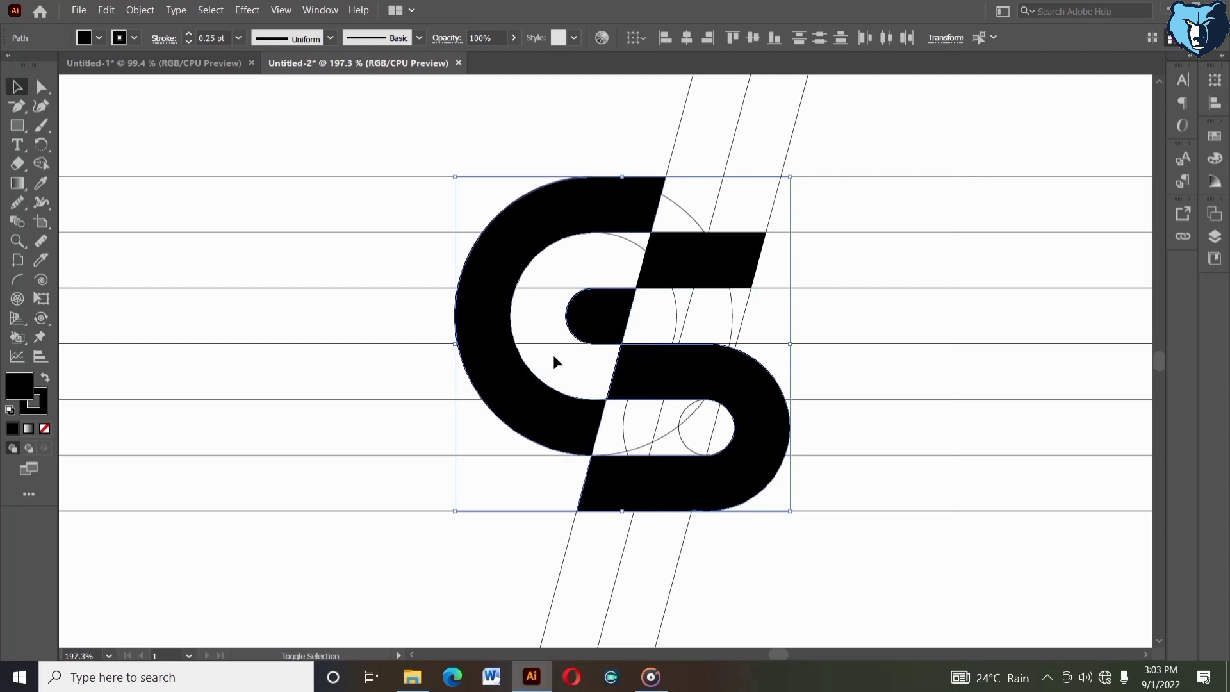
shift+click(665, 282)
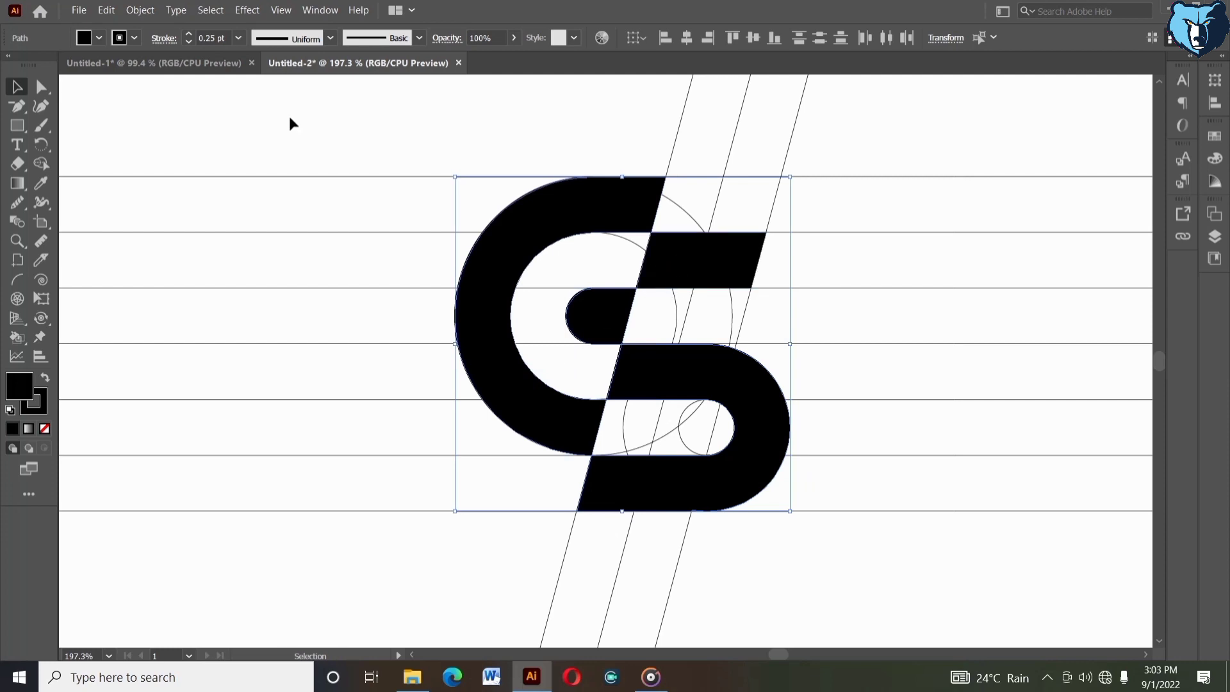
click(112, 12)
click(118, 57)
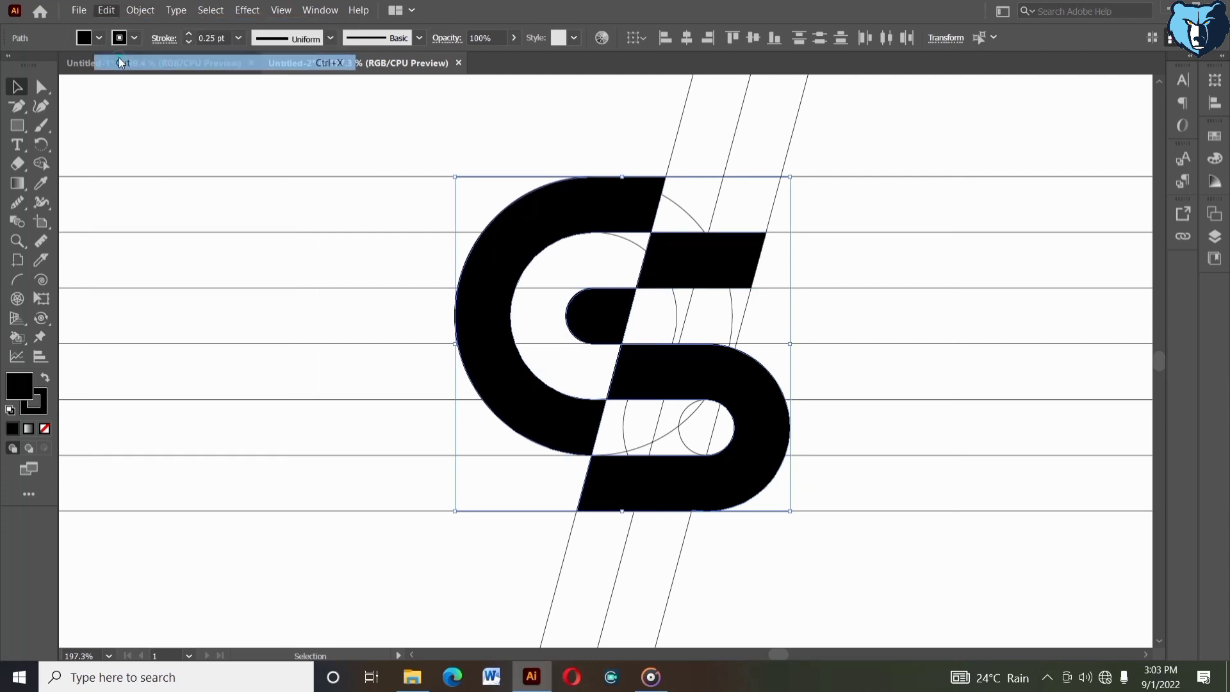
- Delete all the leftover grid lines and circles and paste the cut logo shapes back in place
drag(239, 118, 881, 538)
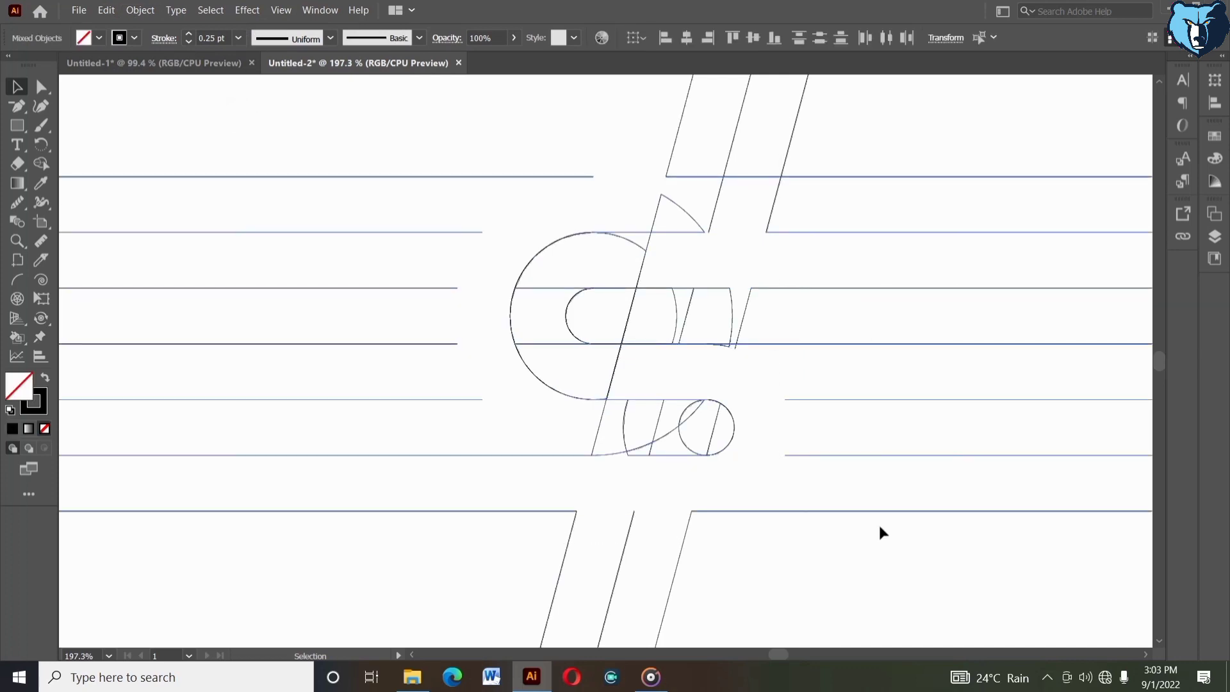
key(Delete)
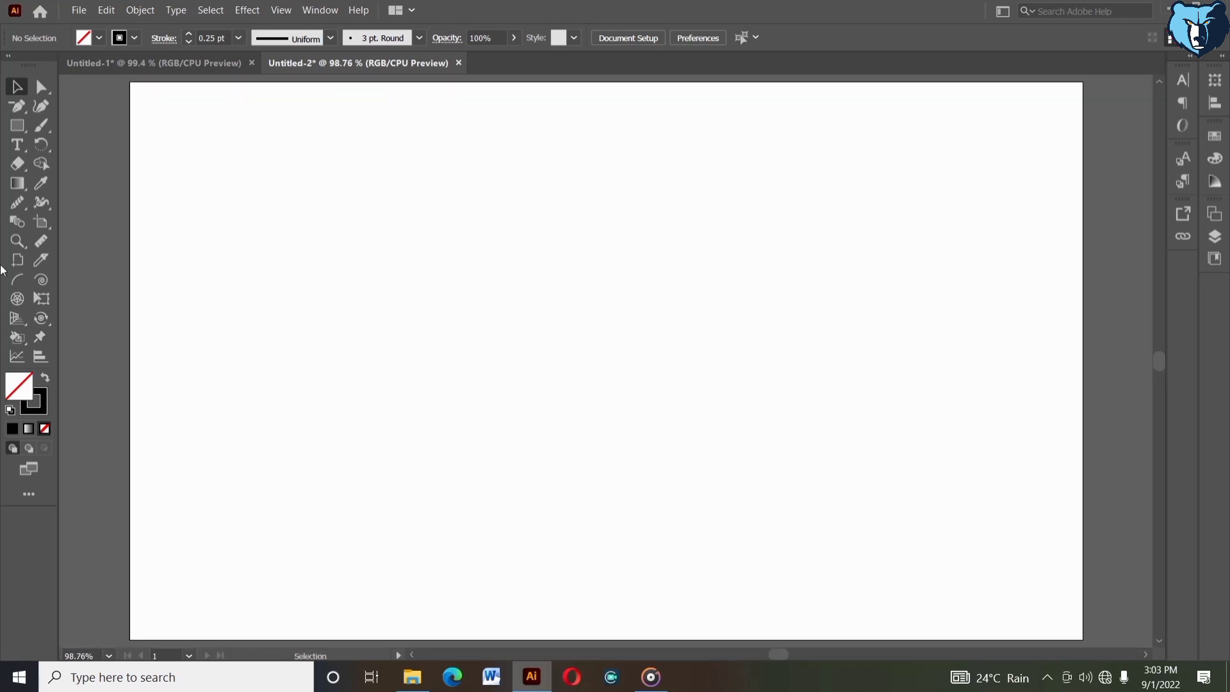
click(96, 11)
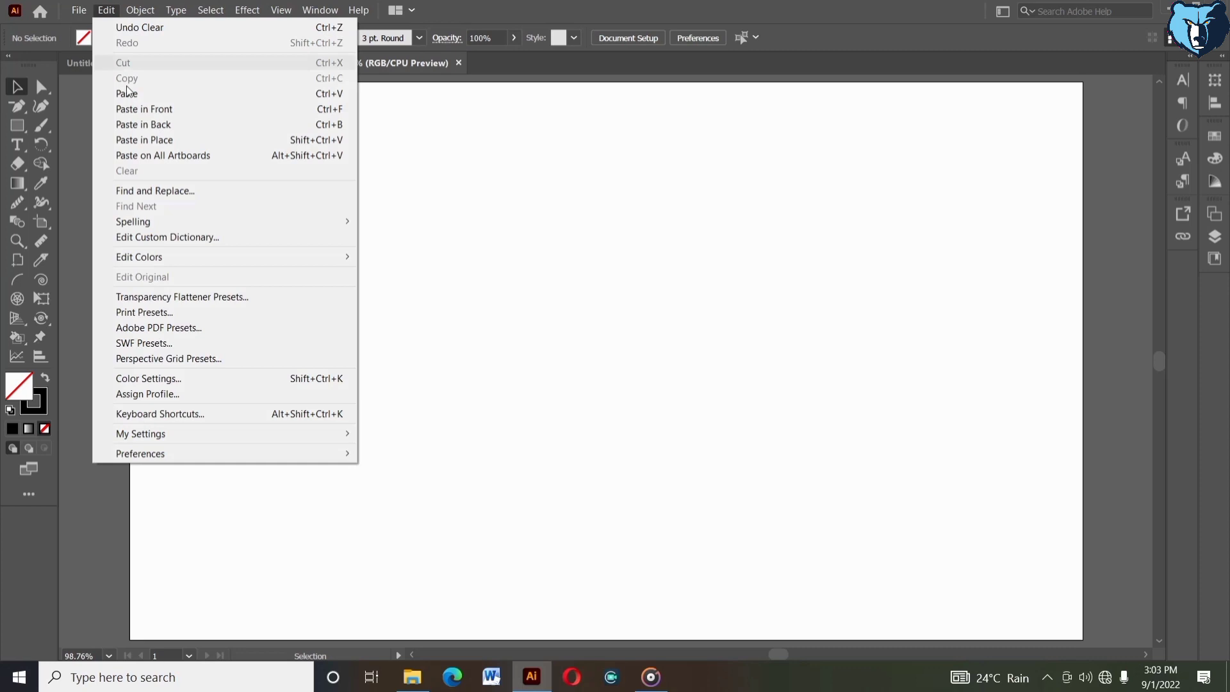
click(153, 142)
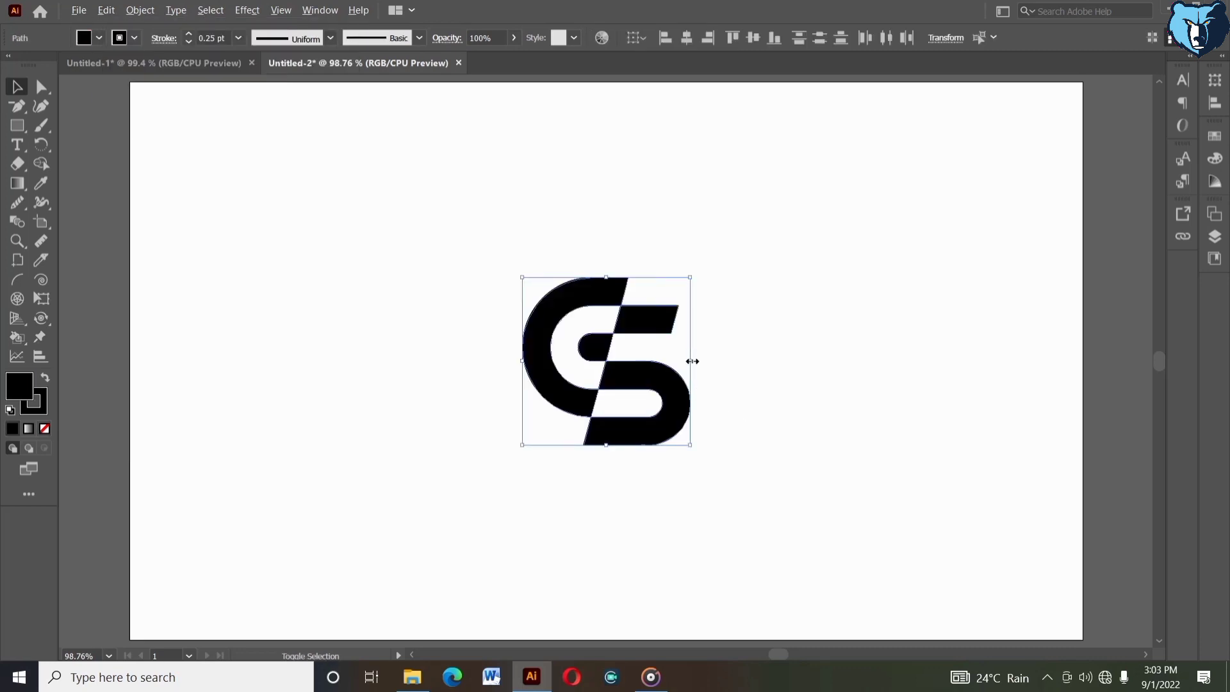
- Enlarge the CS logo proportionally from its centre and set its stroke to None
drag(692, 361, 746, 362)
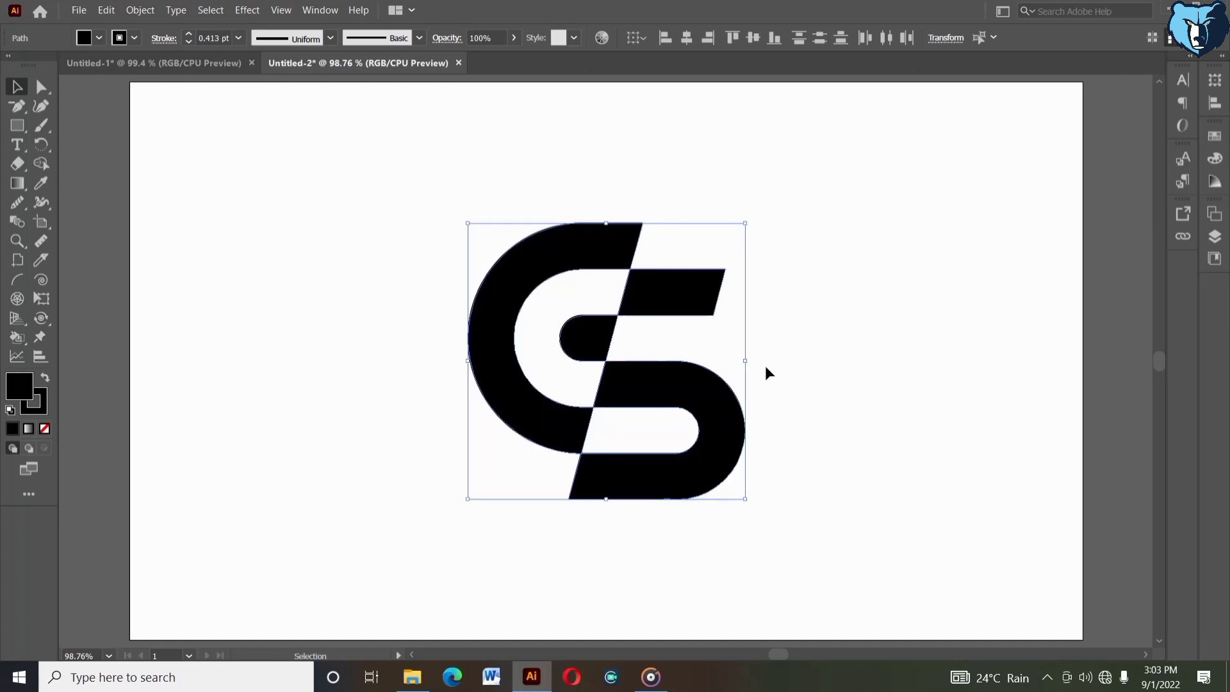
click(765, 367)
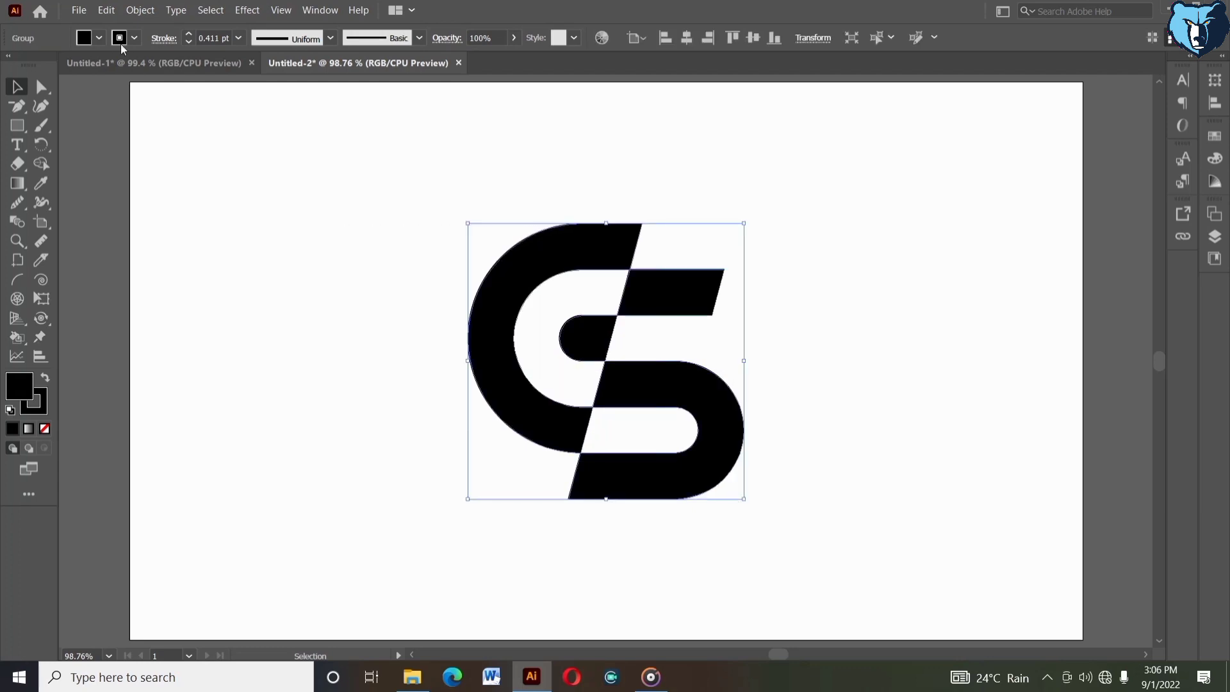
click(120, 41)
click(22, 72)
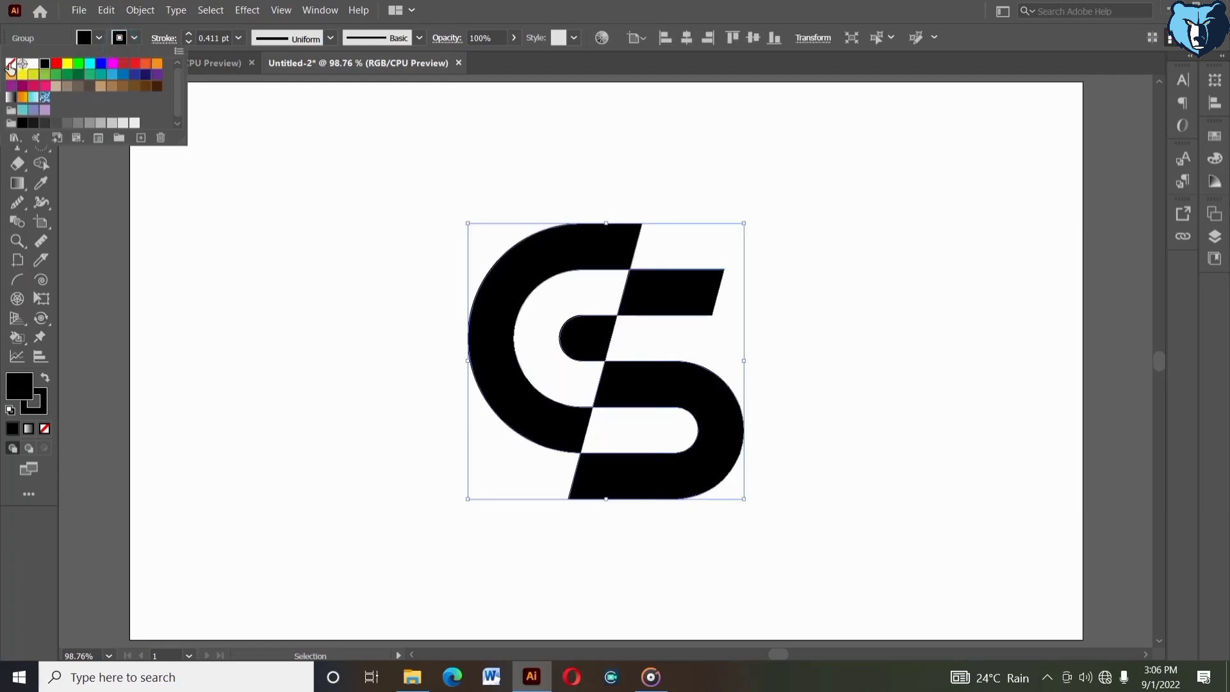
click(271, 198)
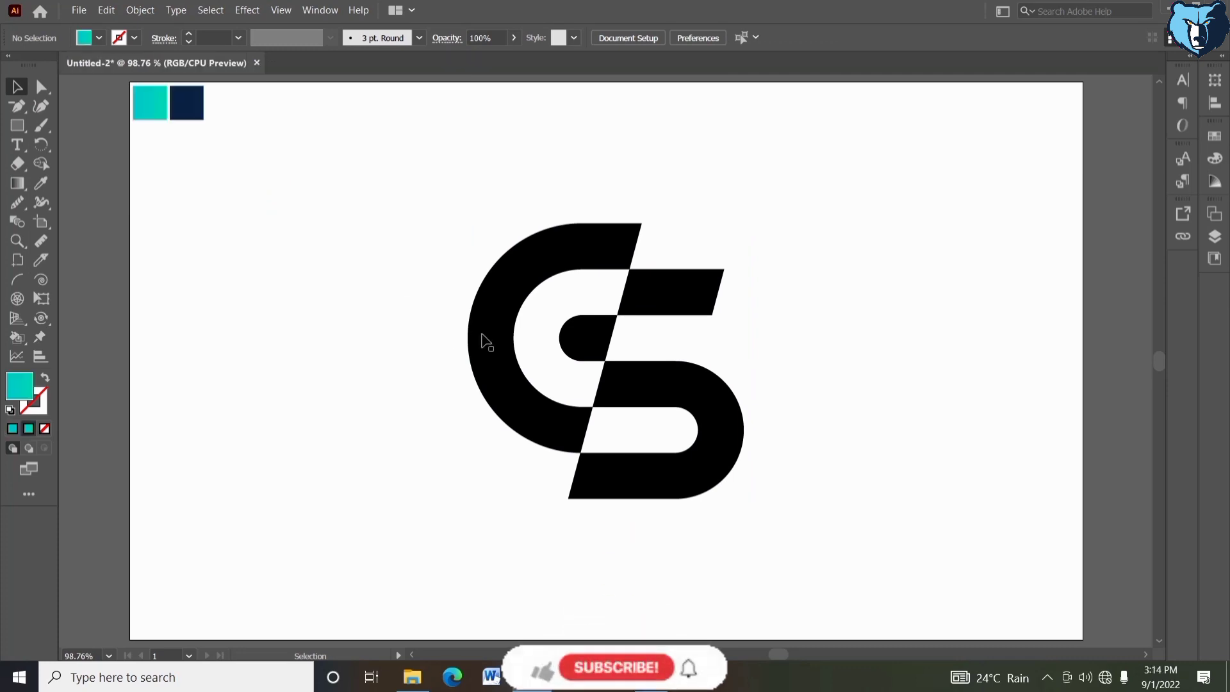
- Recolour the whole CS logo with the teal gradient sampled from the swatch square using the Eyedropper
click(478, 335)
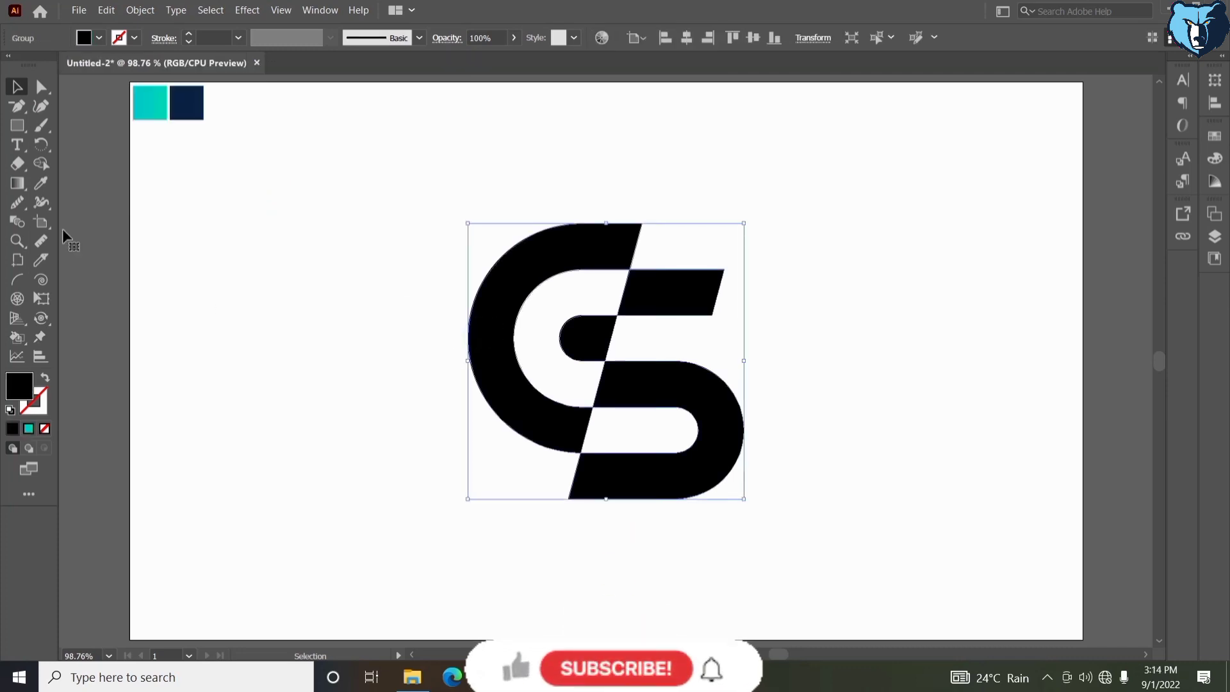
click(40, 184)
click(147, 103)
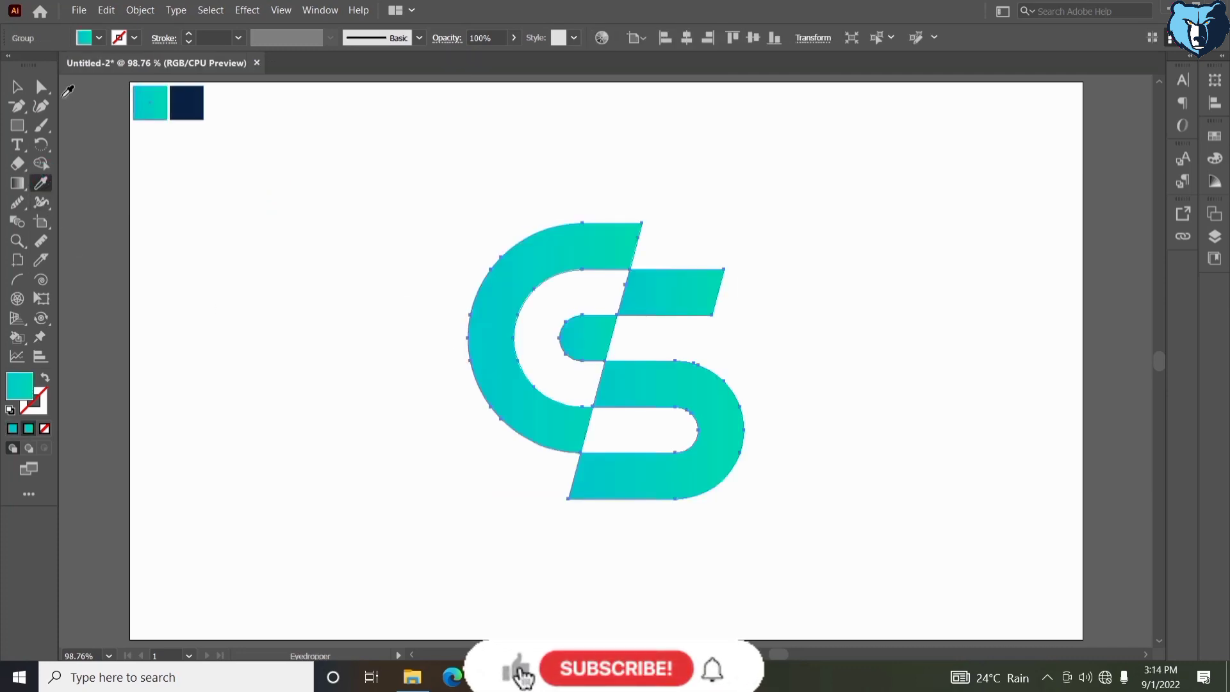
key(v)
click(184, 174)
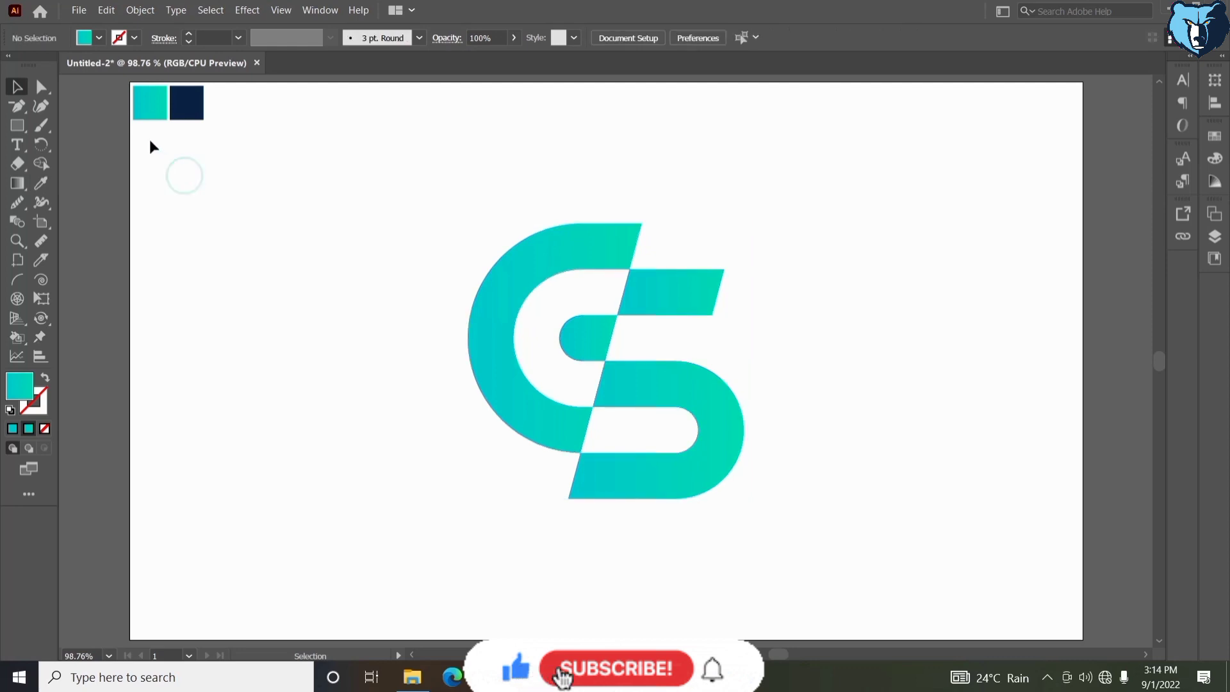
- Delete the teal gradient swatch square and enlarge the navy square proportionally until it overlaps the C of the logo
click(139, 112)
key(Delete)
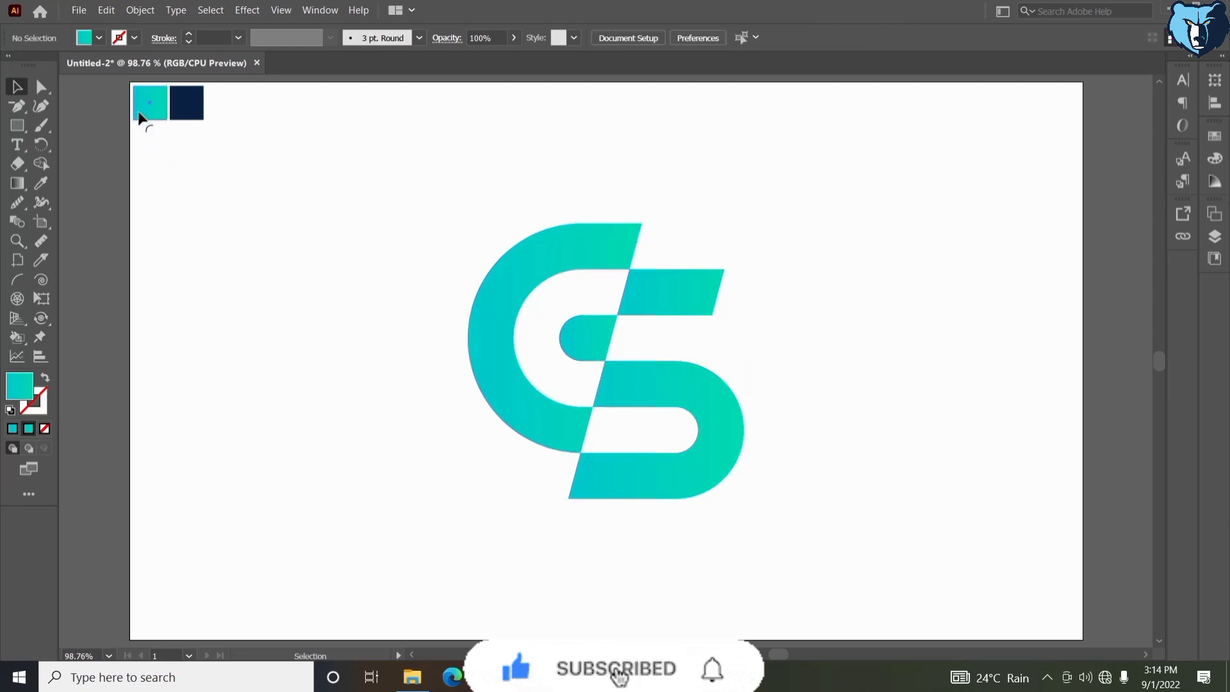
click(191, 115)
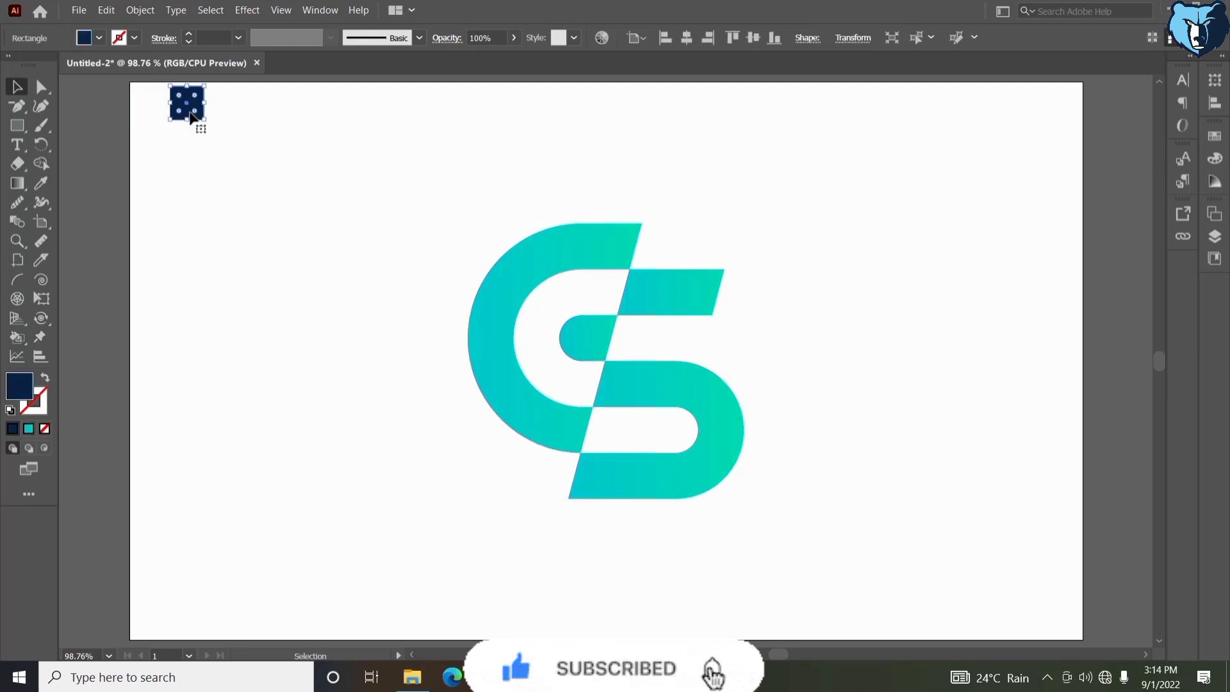
drag(204, 120, 801, 449)
drag(536, 270, 530, 267)
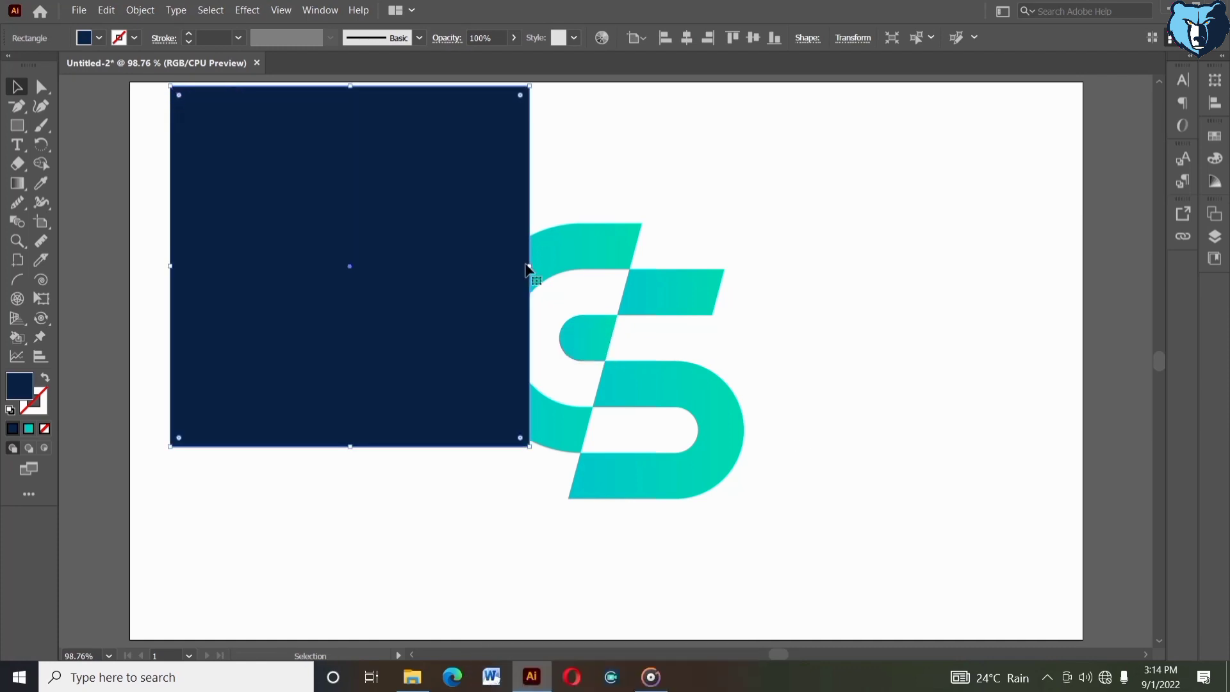
- Align the navy square with the artboard's upper-left corner and stretch it to cover the entire artboard
right_click(527, 264)
click(549, 204)
drag(247, 165, 206, 159)
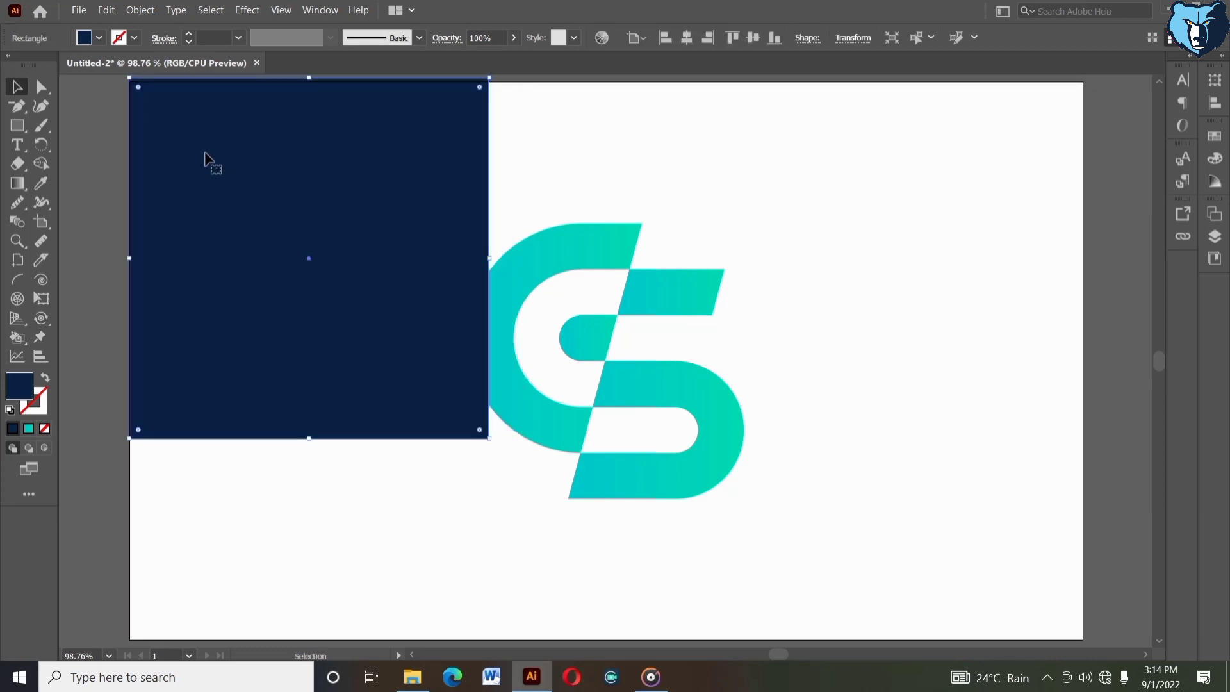
key(Down)
key(Down)
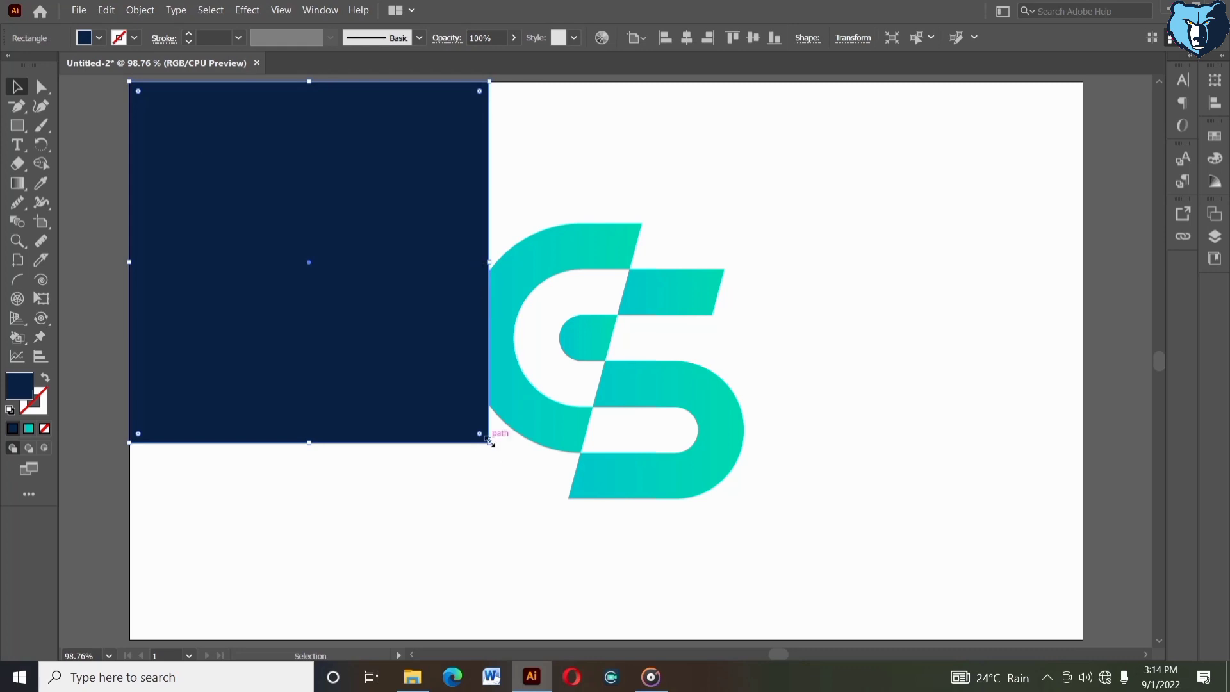
drag(632, 479, 1084, 642)
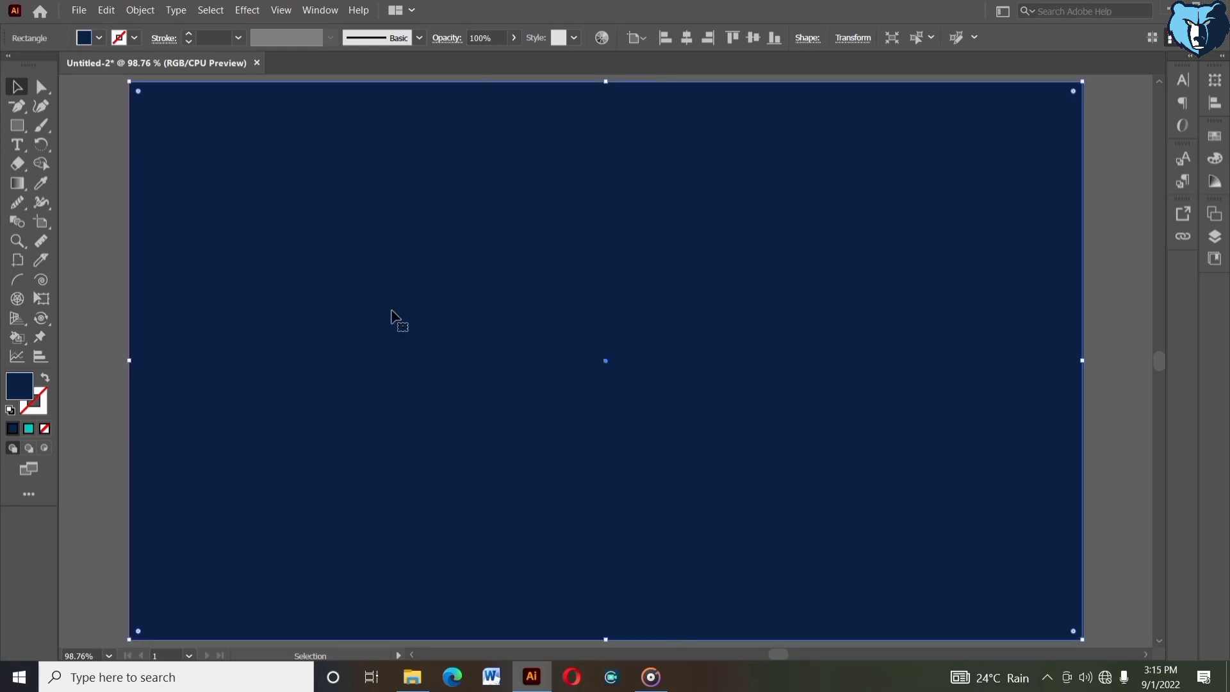
- Send the navy rectangle to the back, behind the logo, and deselect it
right_click(394, 313)
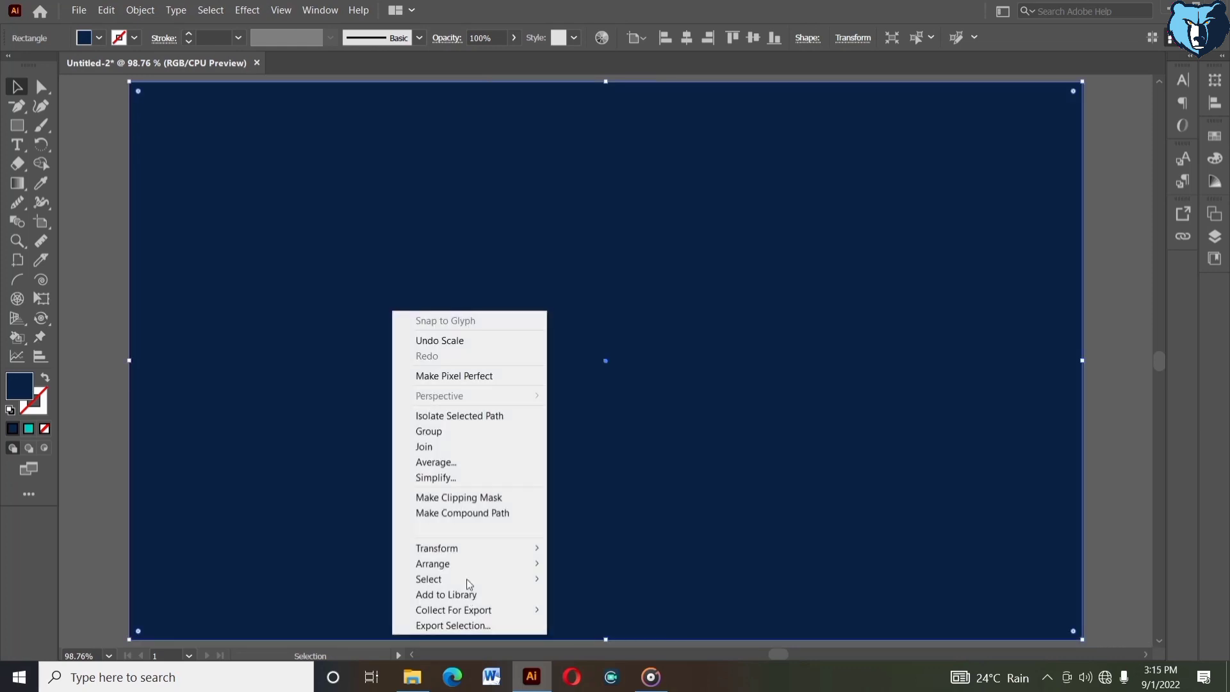
mouse_move(486, 563)
click(598, 609)
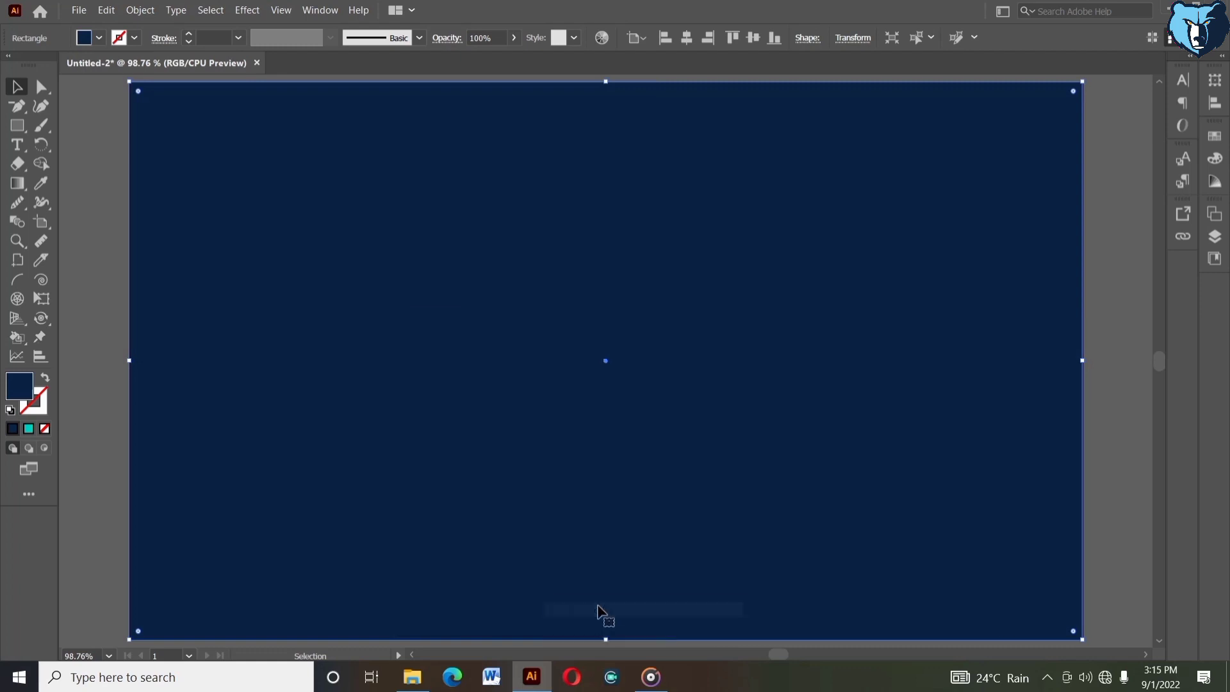
click(85, 179)
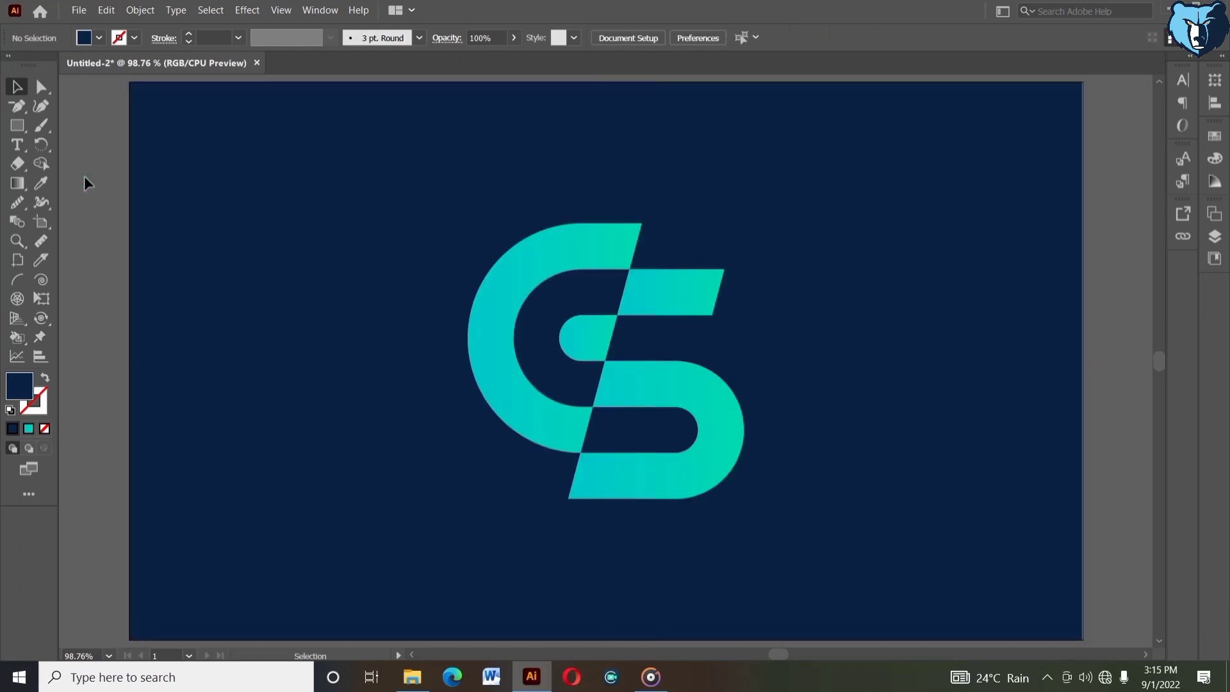